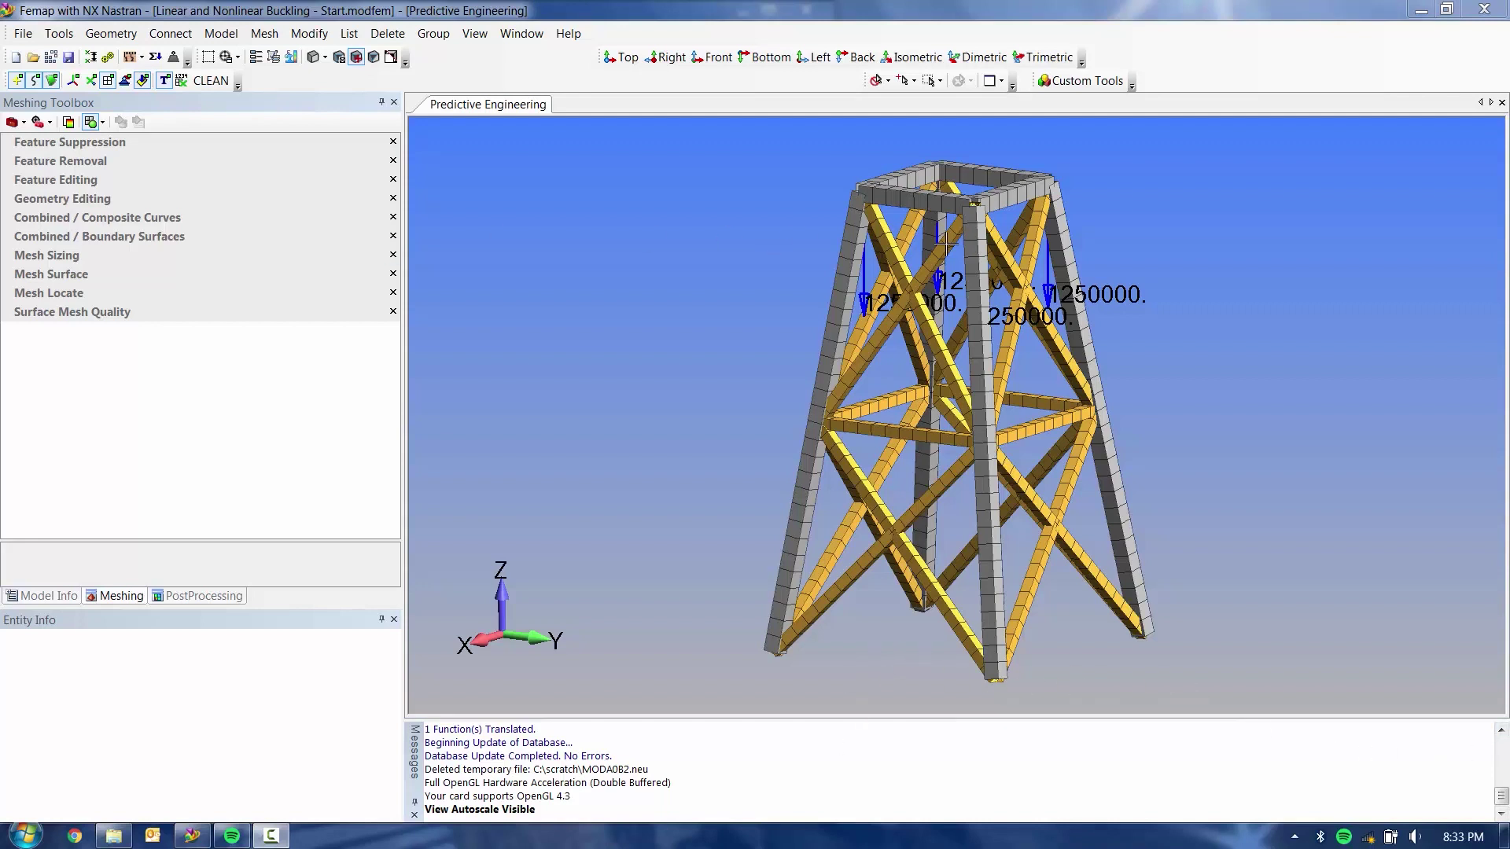
# Turn on the constraint display so the 123456 labels appear at the four leg bases.
pyautogui.click(124, 80)
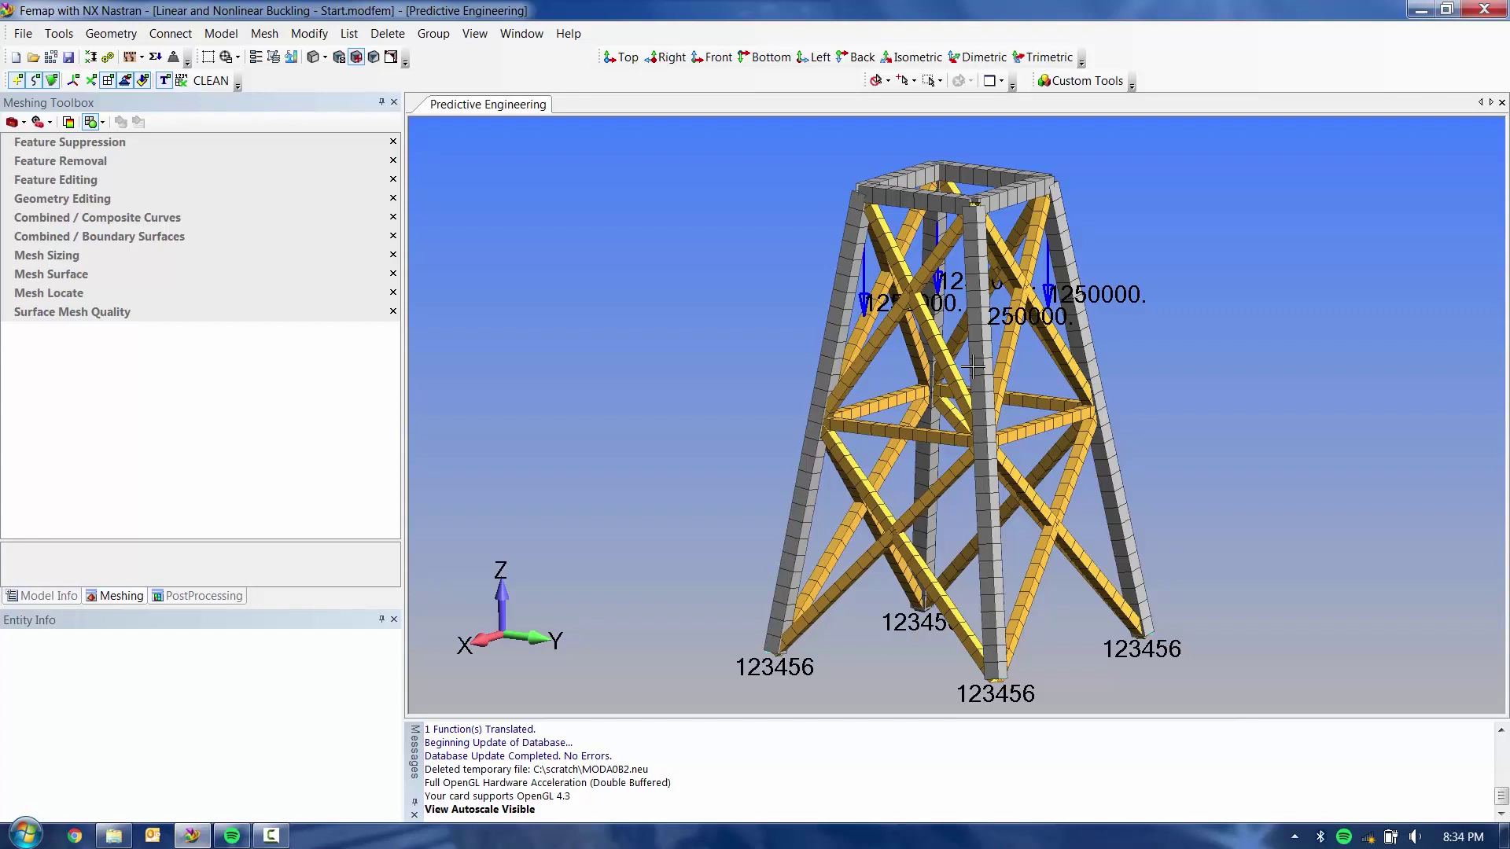
# Create a new NX Nastran analysis set of type 7..Buckling and run it.
pyautogui.click(49, 595)
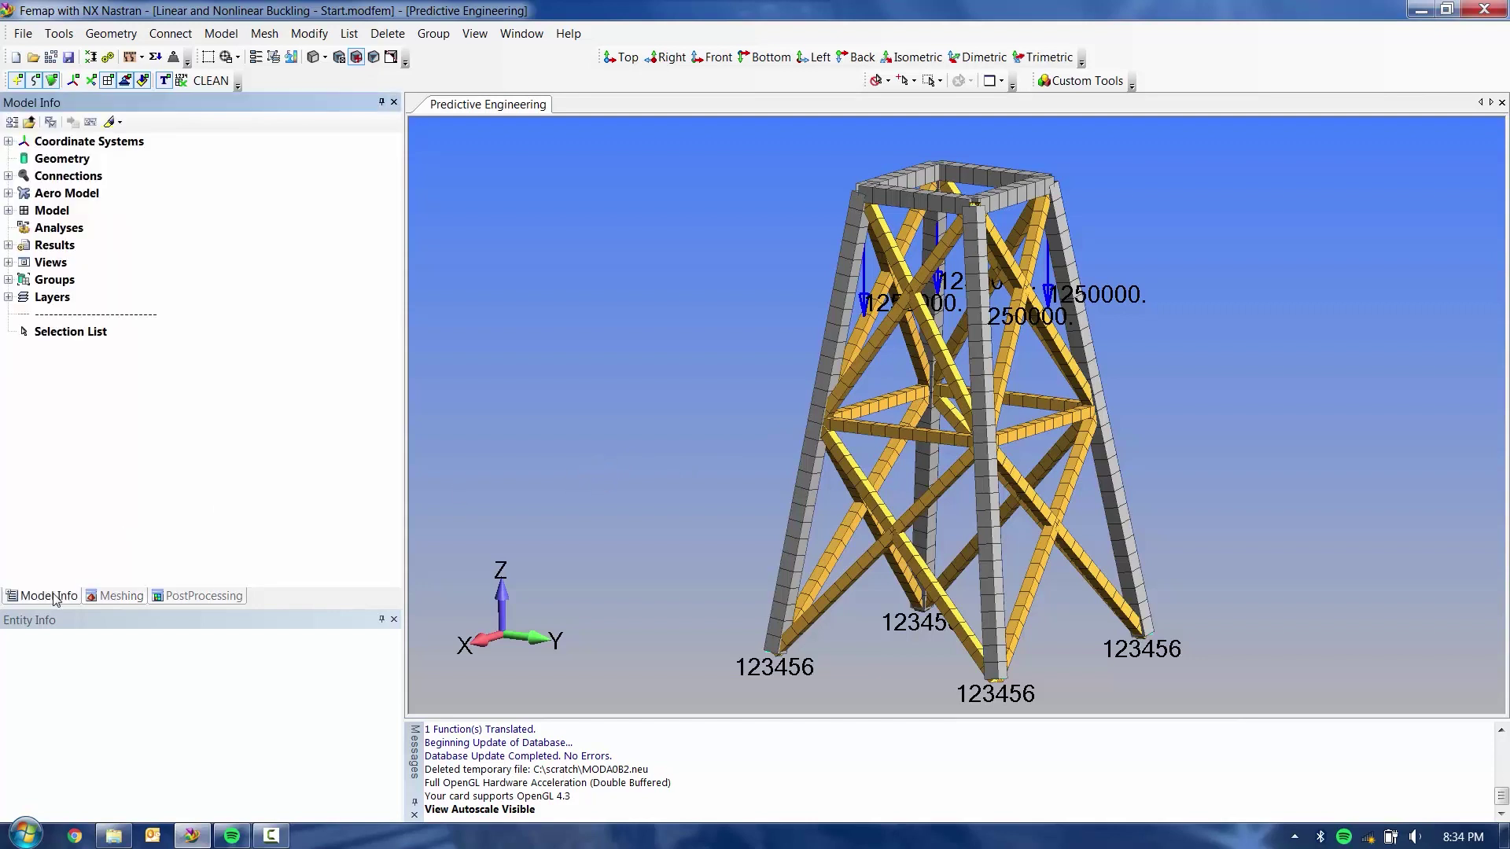
pyautogui.rightClick(82, 231)
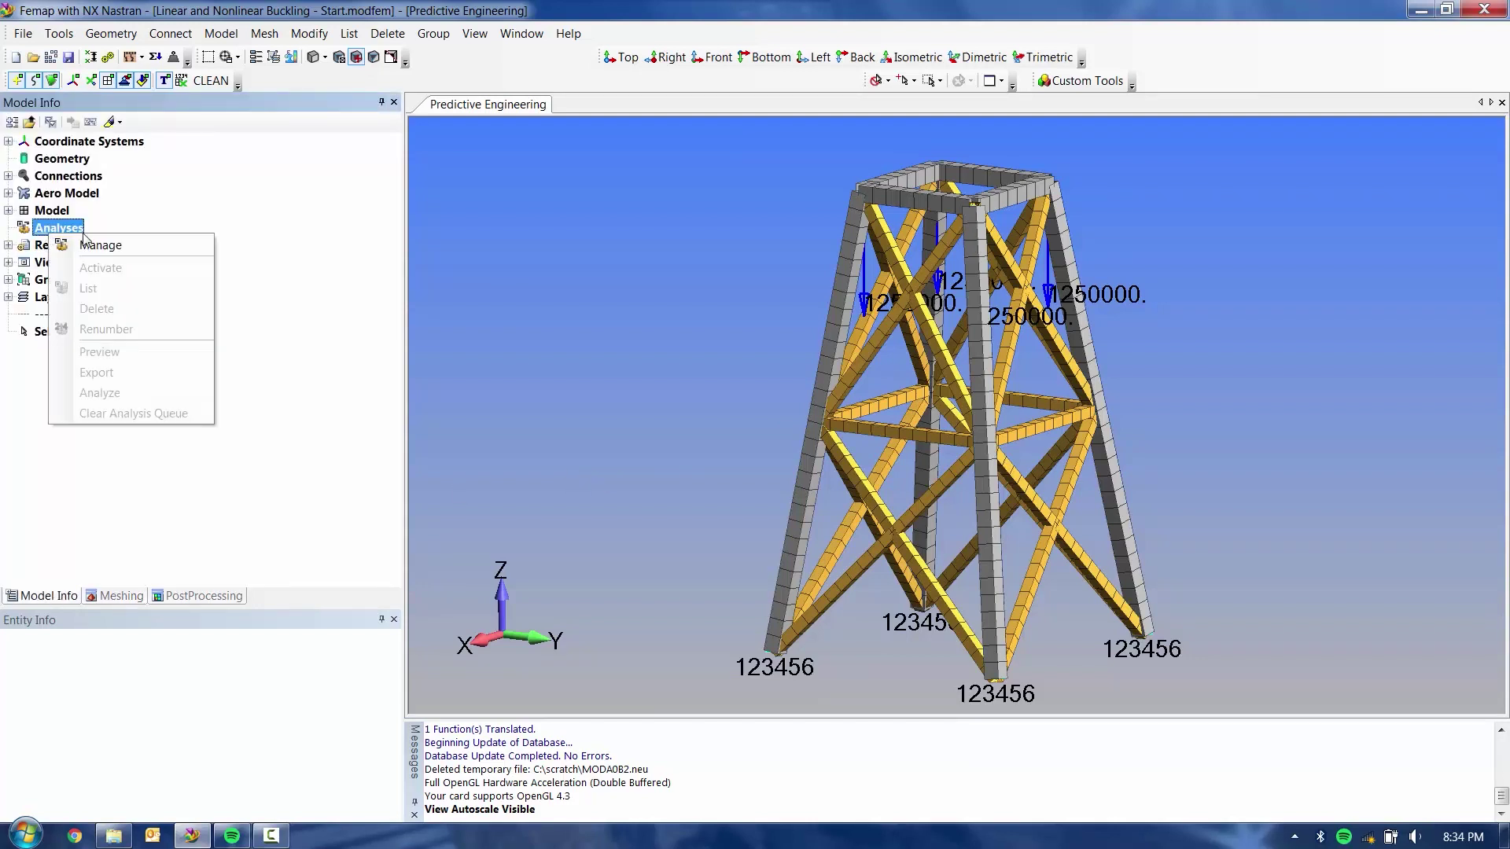
pyautogui.click(98, 245)
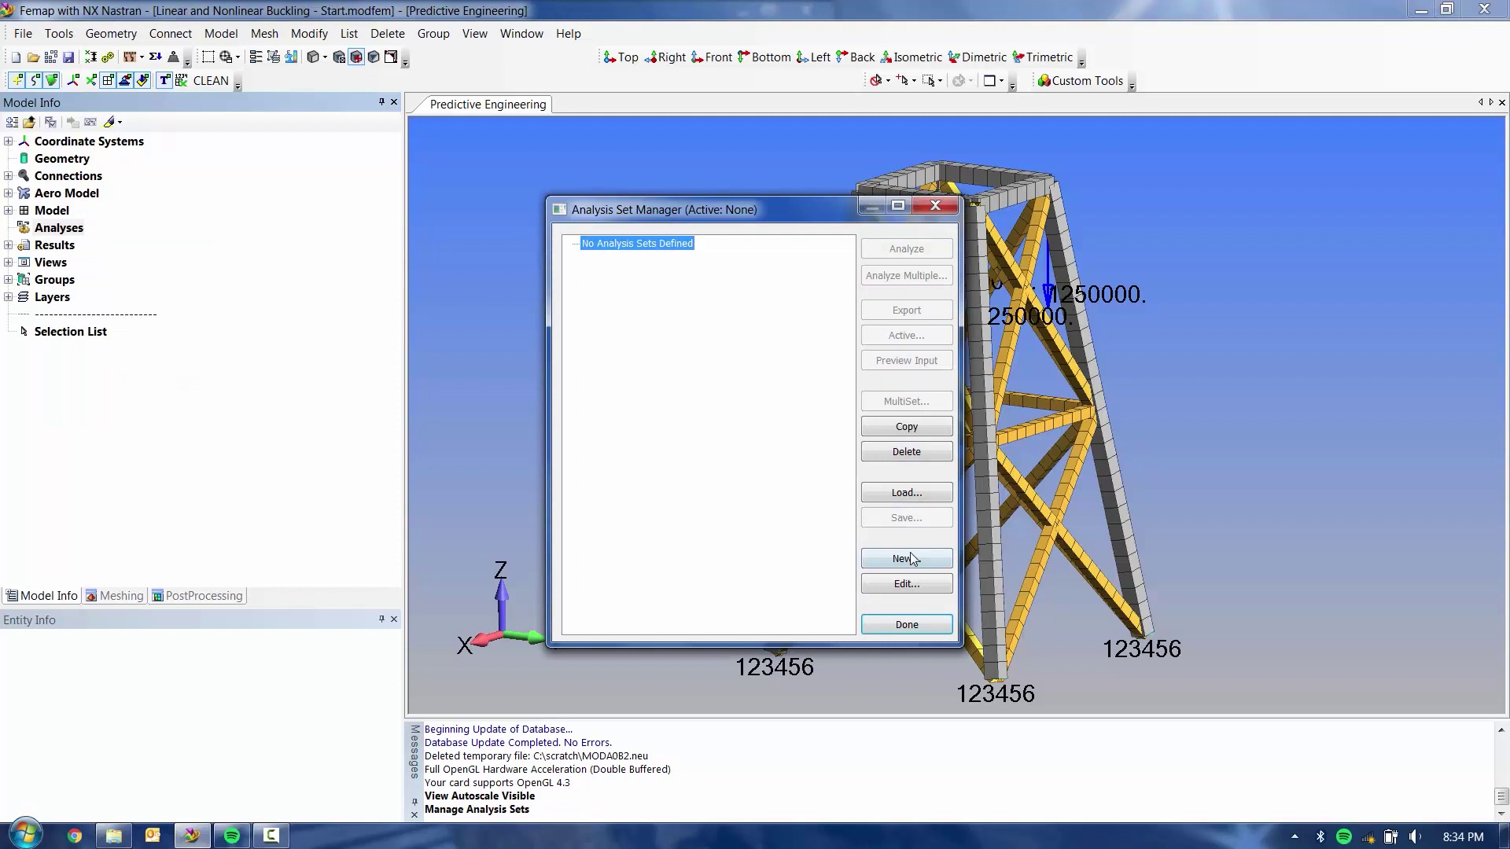
pyautogui.click(906, 558)
pyautogui.click(882, 742)
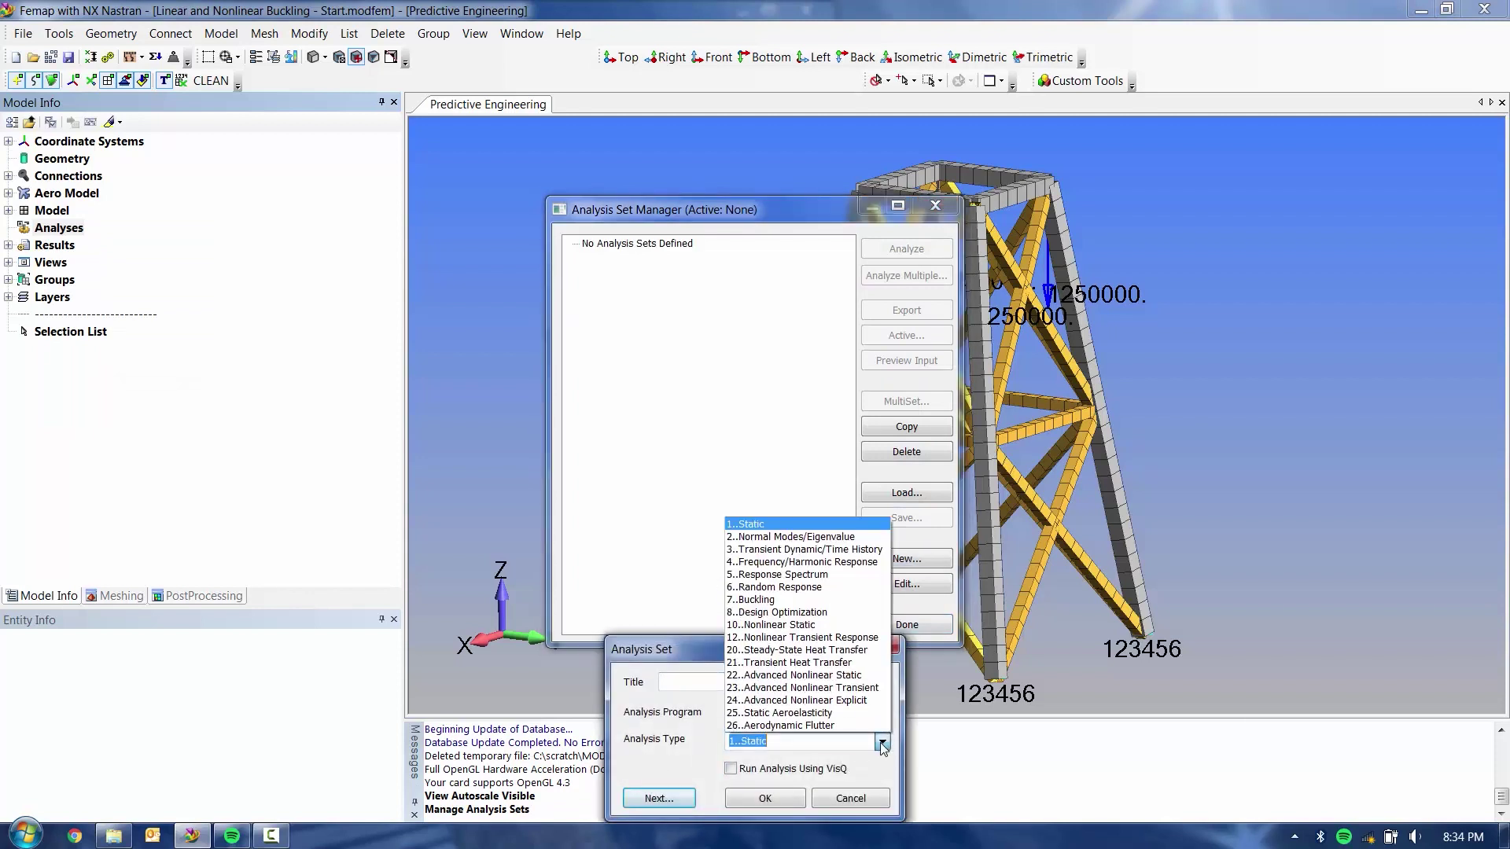
pyautogui.click(775, 602)
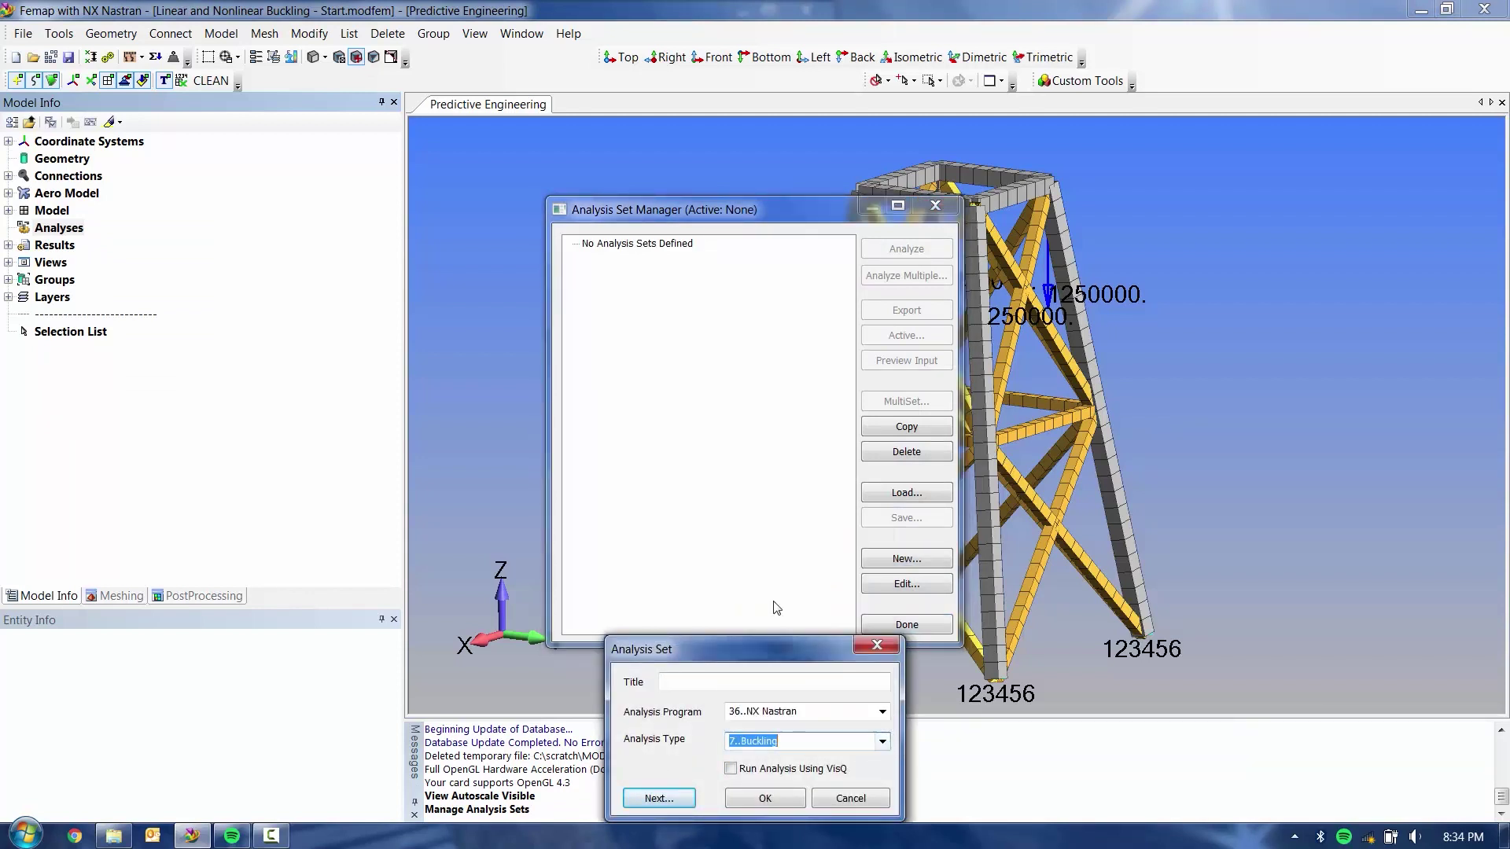
pyautogui.click(747, 804)
pyautogui.click(911, 250)
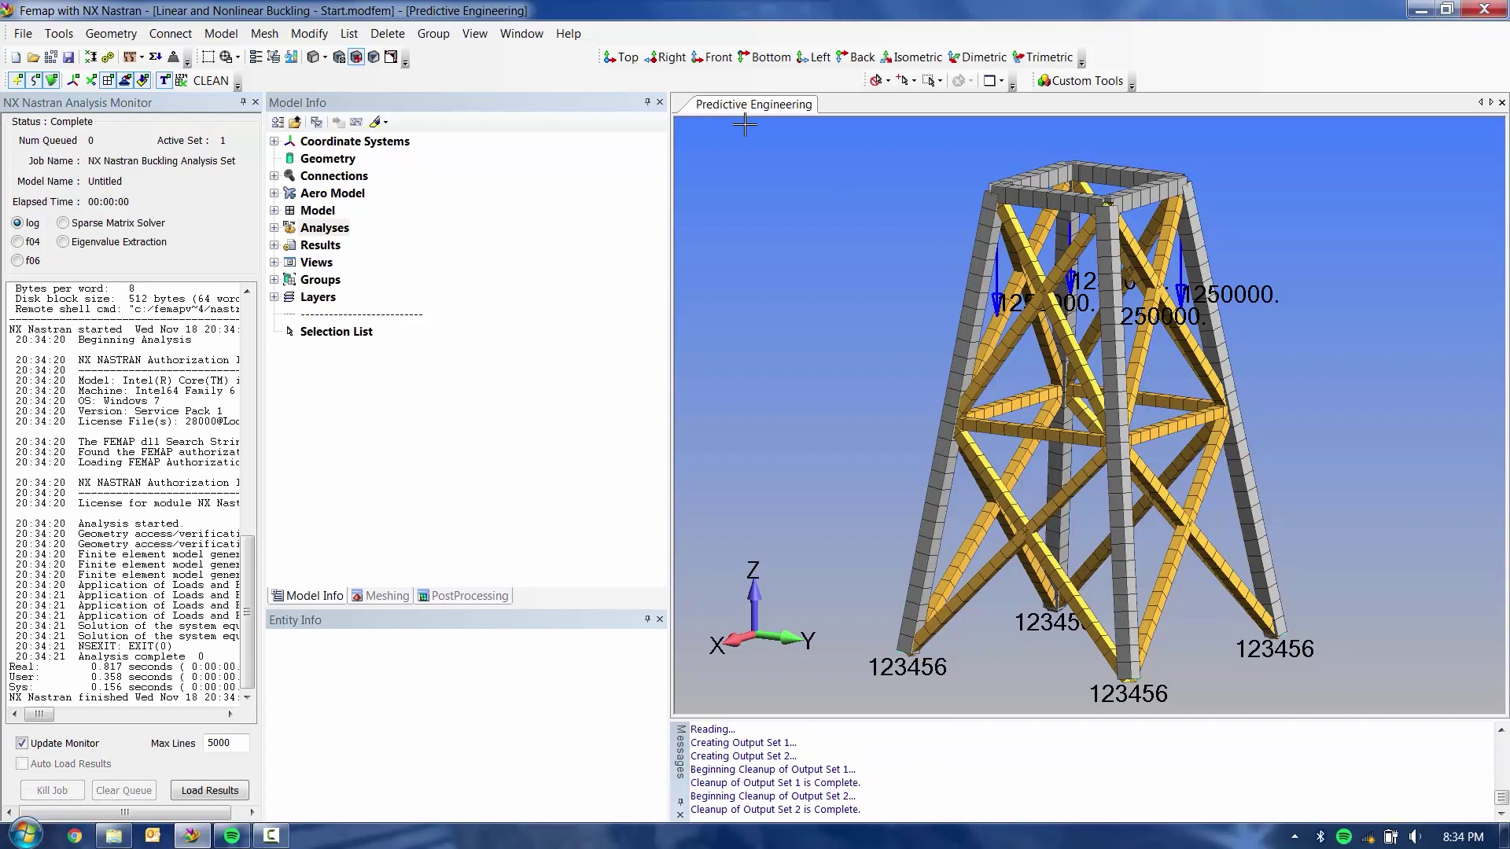
# Activate output set 1..NX NASTRAN Case 1 under All Results and deform the tower by it.
pyautogui.doubleClick(291, 245)
pyautogui.click(290, 280)
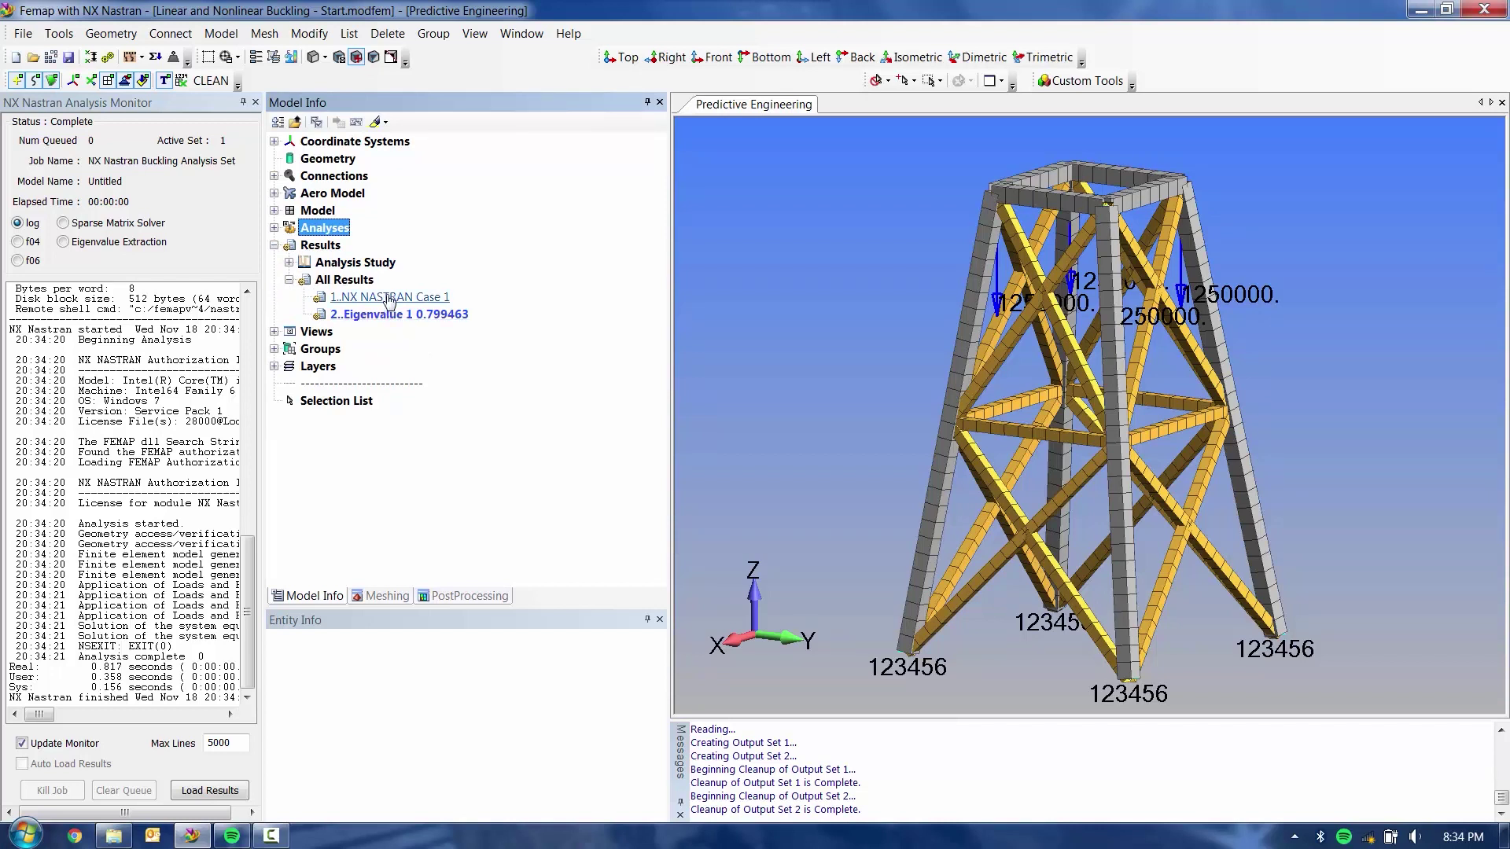
pyautogui.click(389, 315)
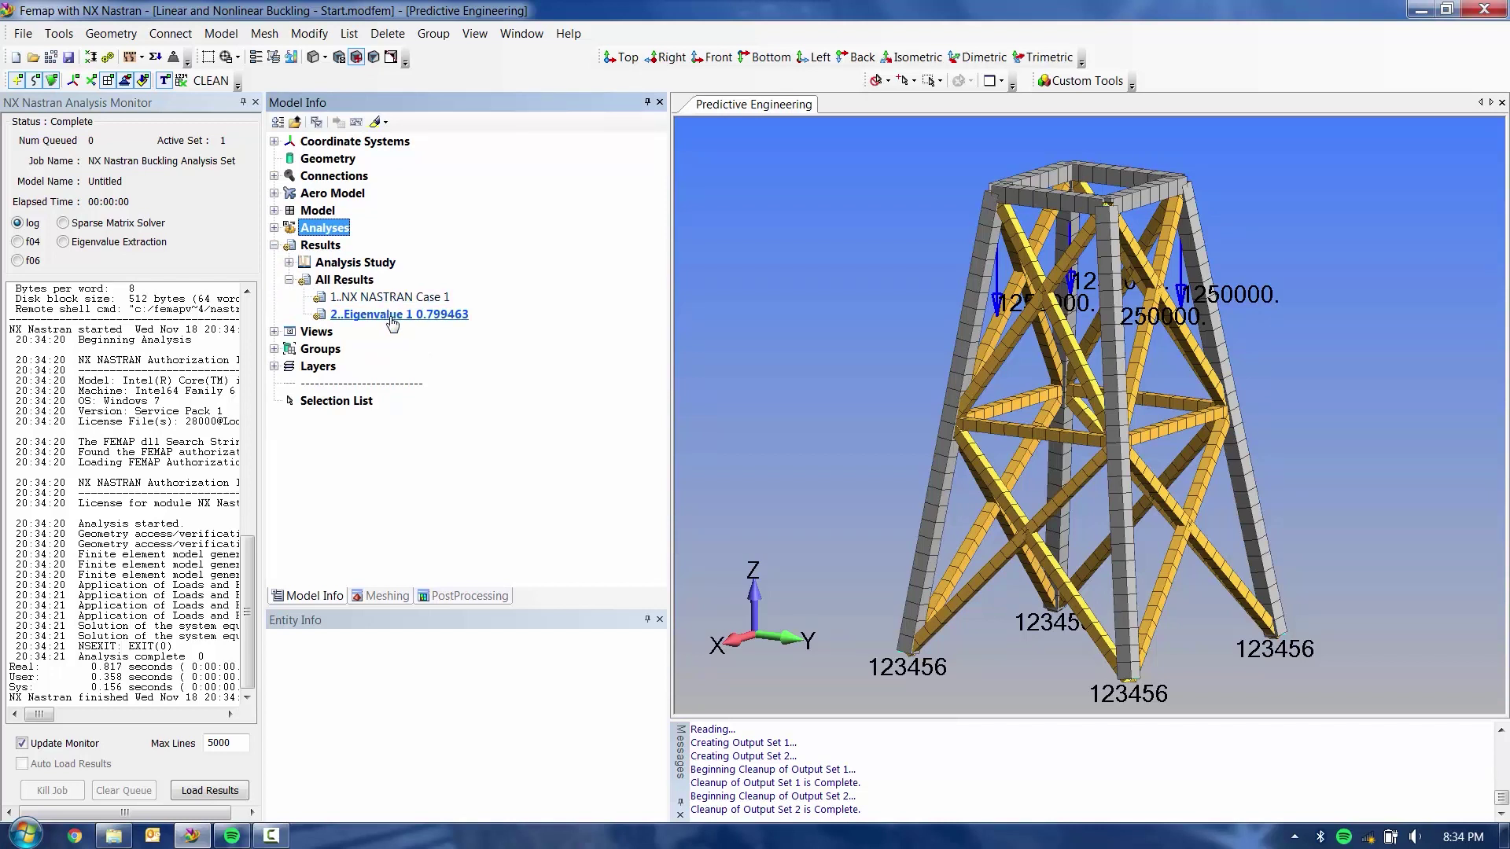
pyautogui.doubleClick(436, 304)
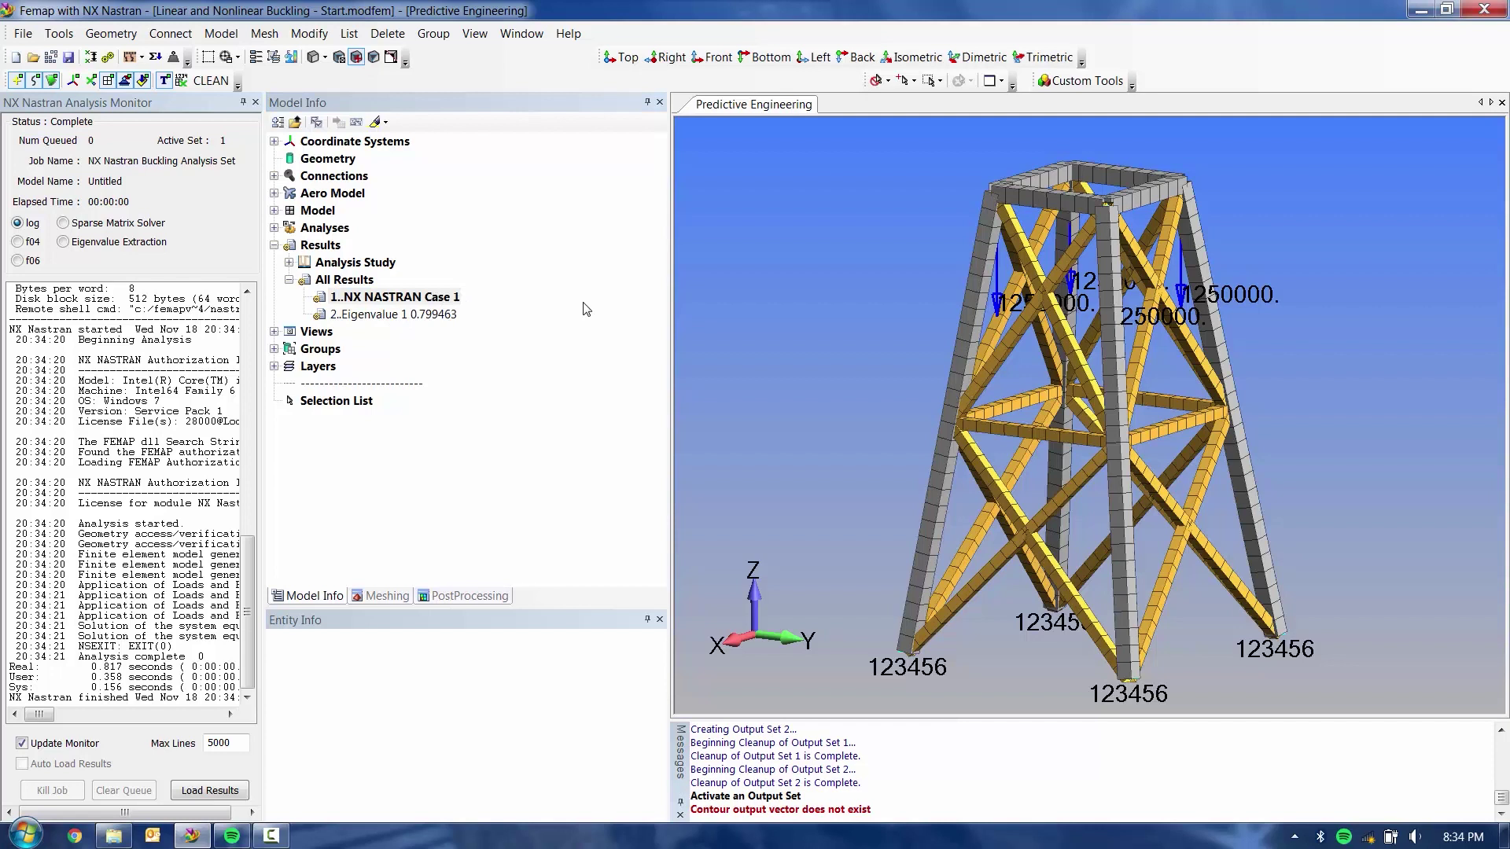
pyautogui.rightClick(391, 298)
pyautogui.click(472, 564)
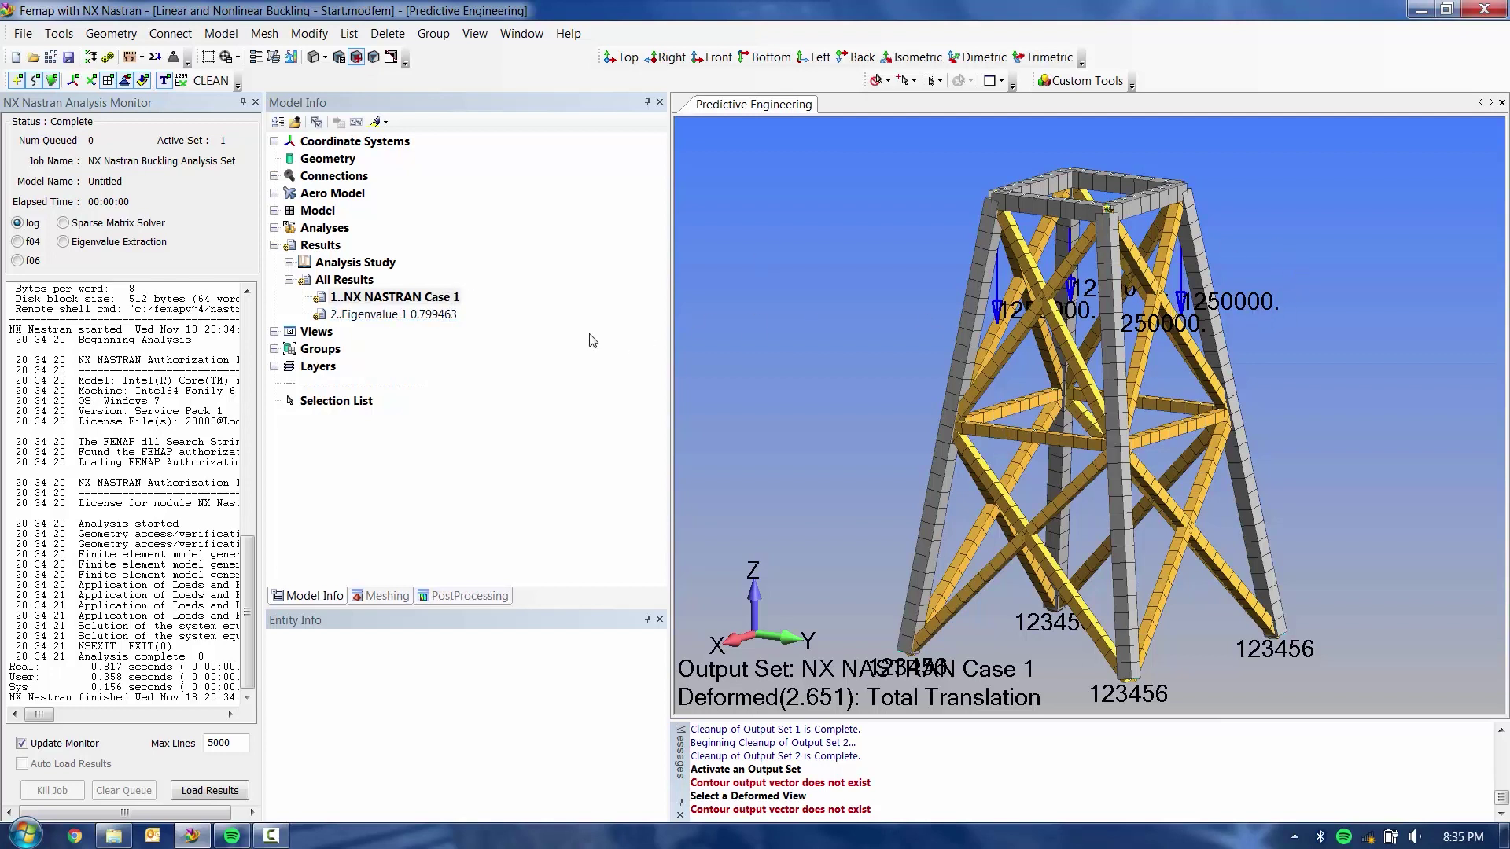
# Deform the tower by 2..Eigenvalue 1 with deformation scaled as % of Model.
pyautogui.rightClick(426, 314)
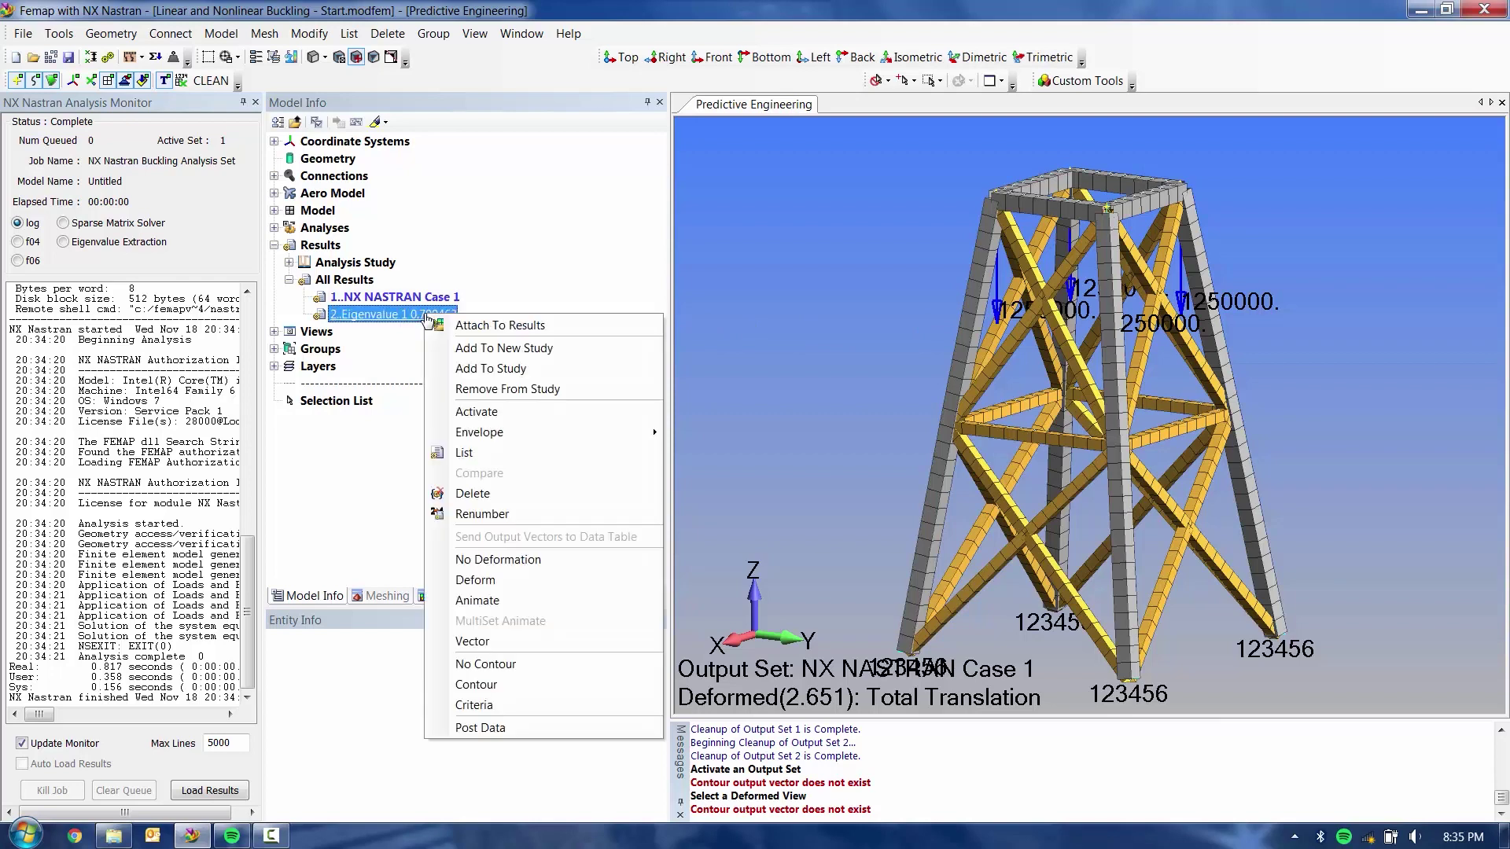
pyautogui.click(523, 579)
pyautogui.click(446, 596)
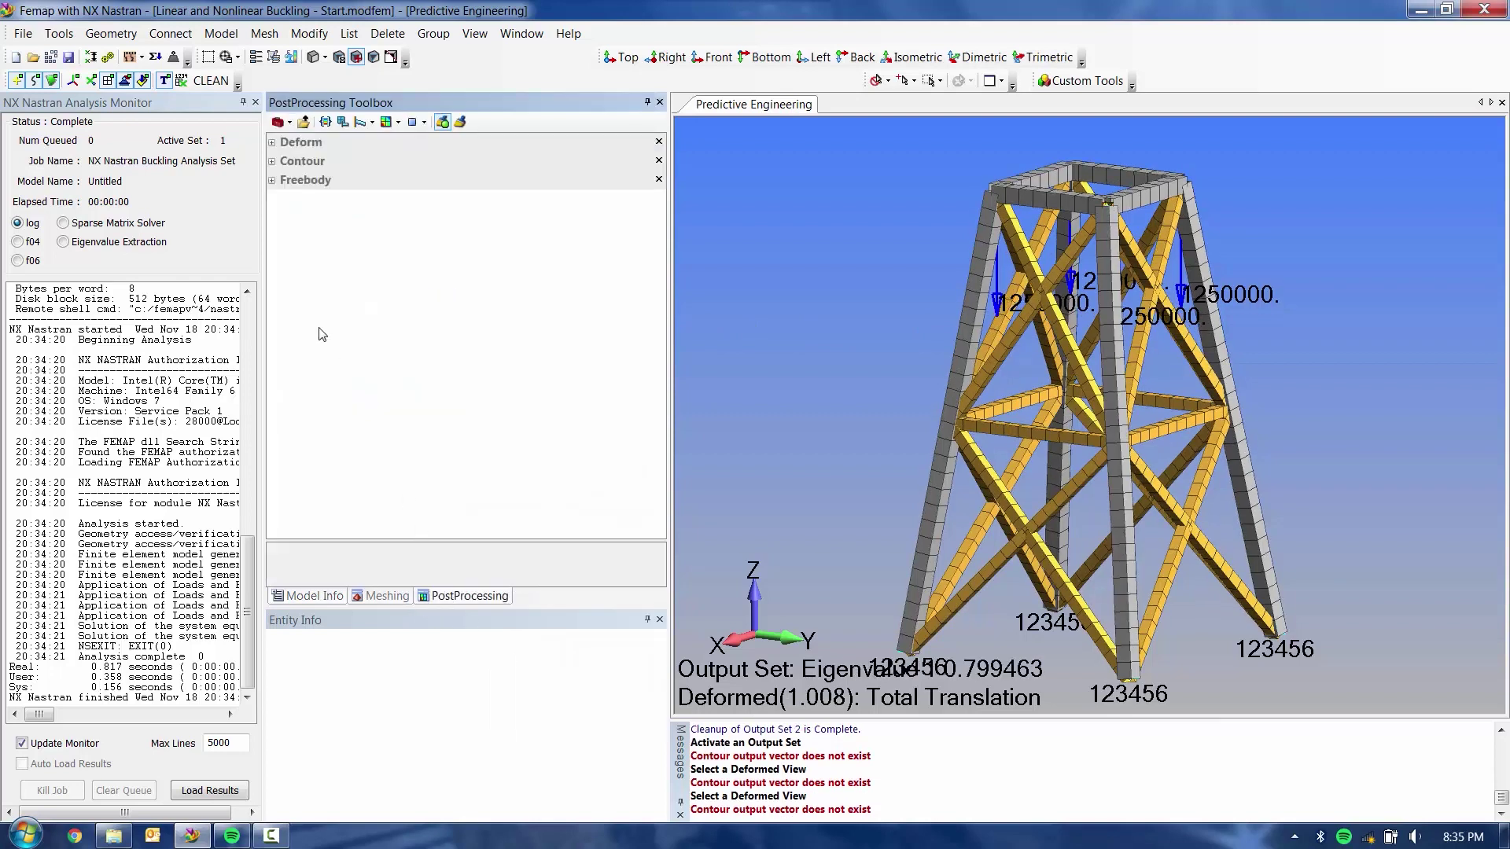
pyautogui.click(272, 143)
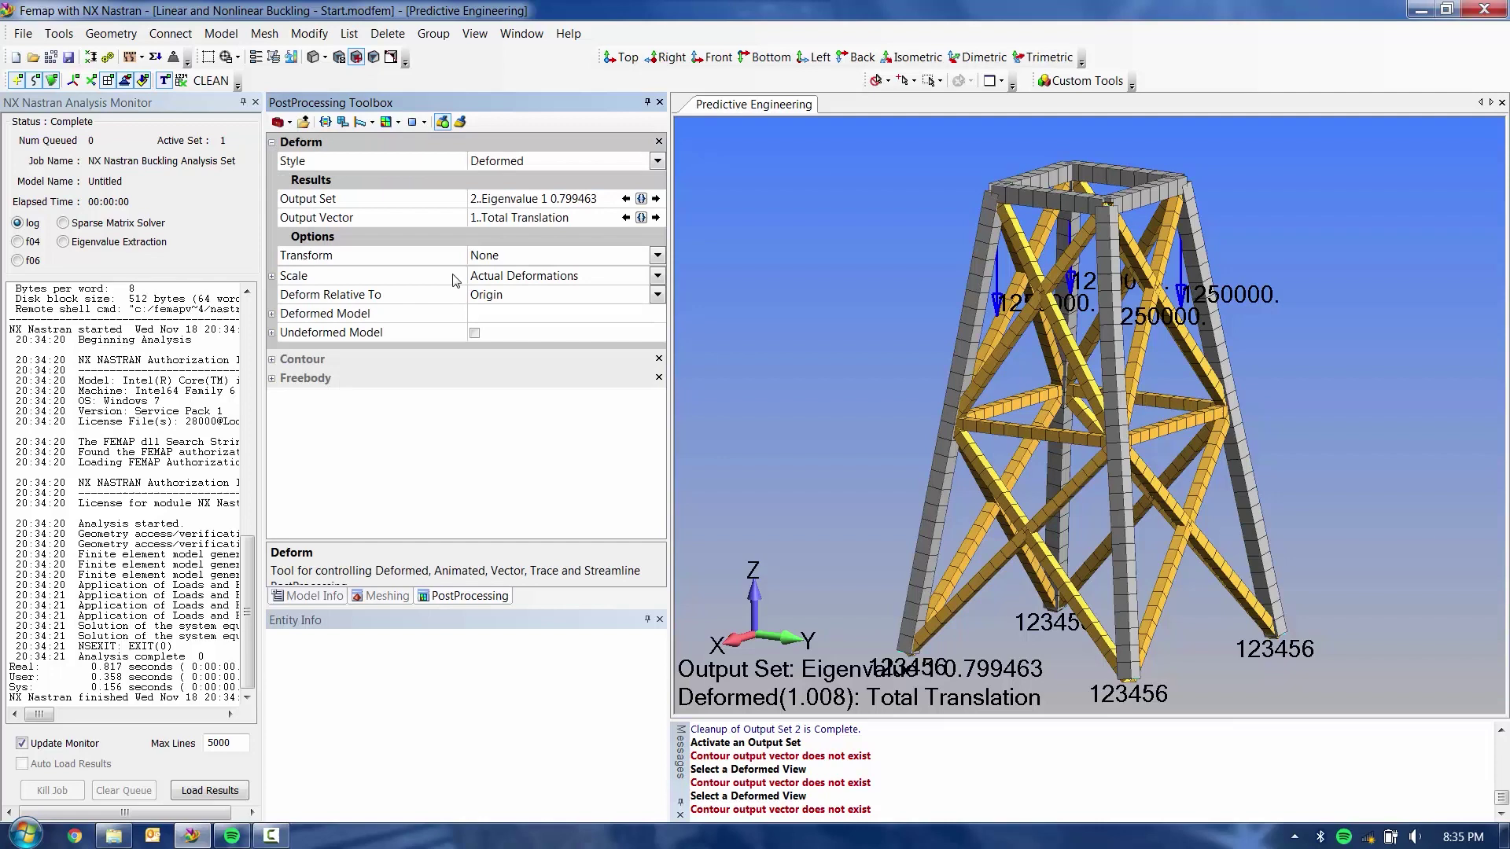
pyautogui.doubleClick(508, 281)
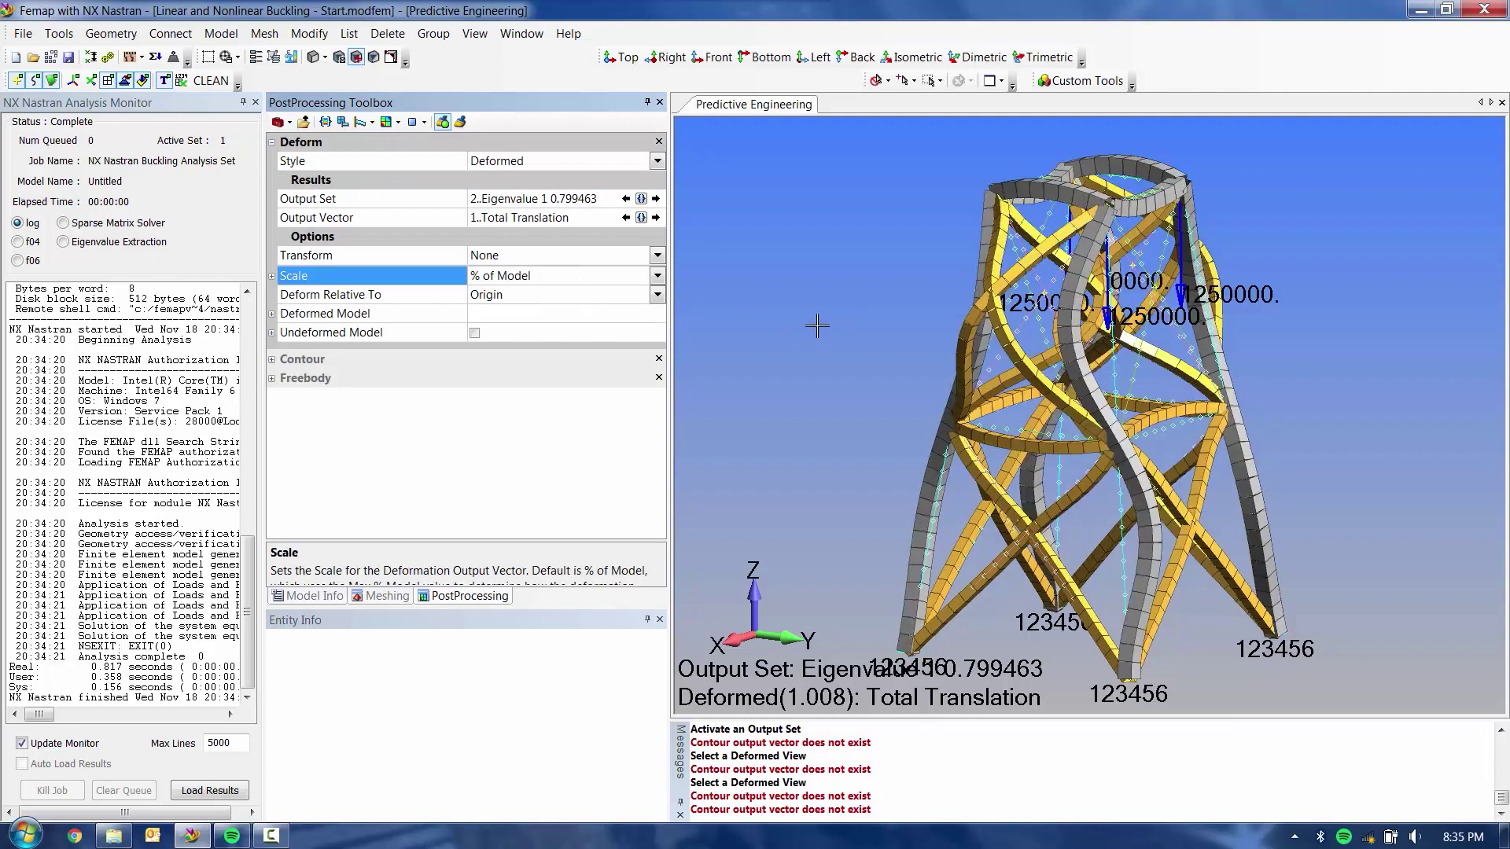
# Animate the buckling mode shape, then switch the deform style back to Undeformed.
pyautogui.click(371, 125)
pyautogui.click(413, 187)
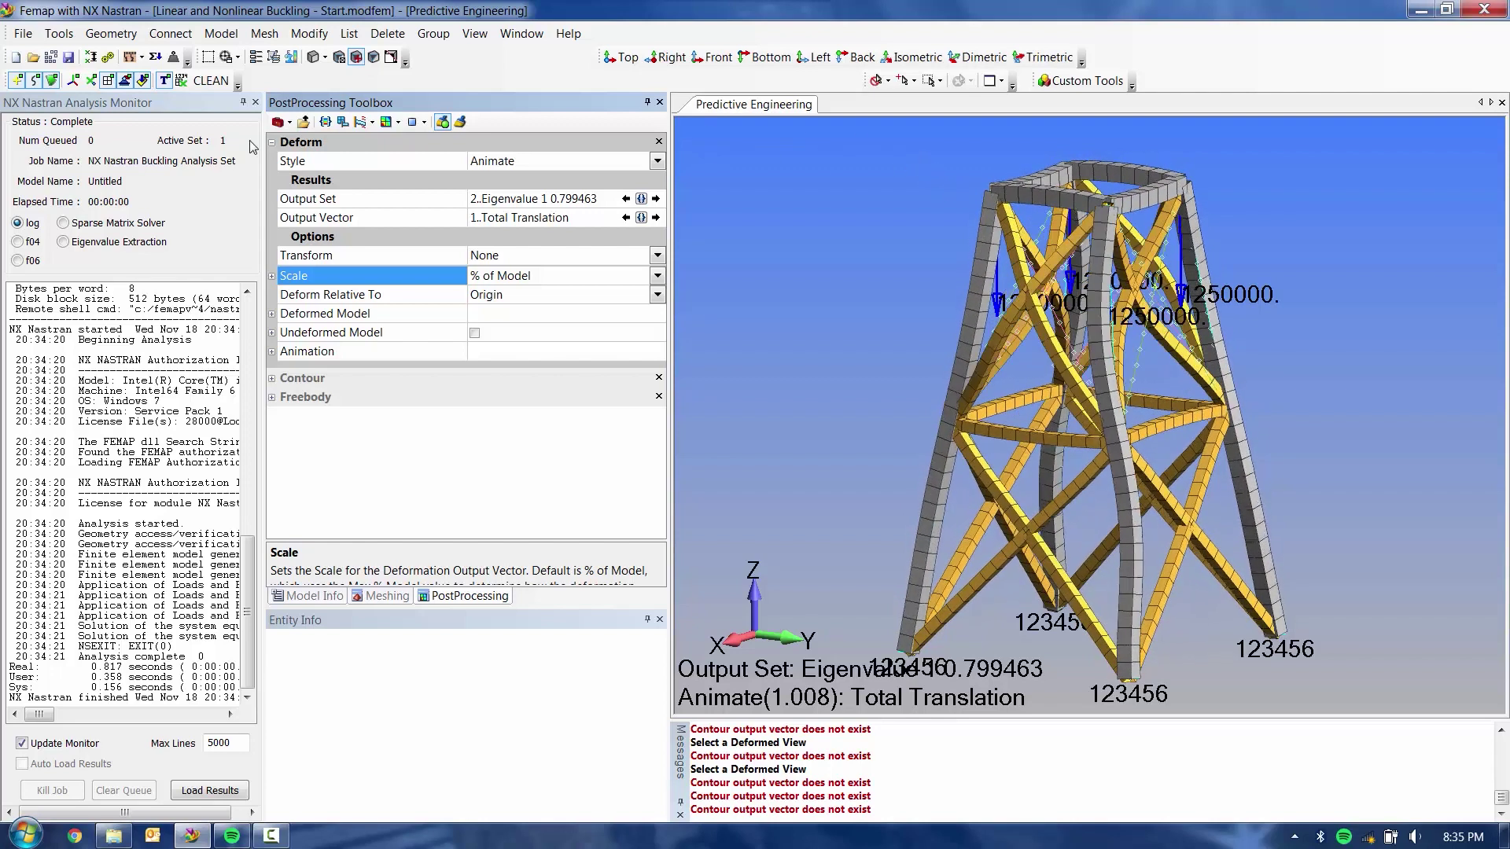
pyautogui.click(343, 121)
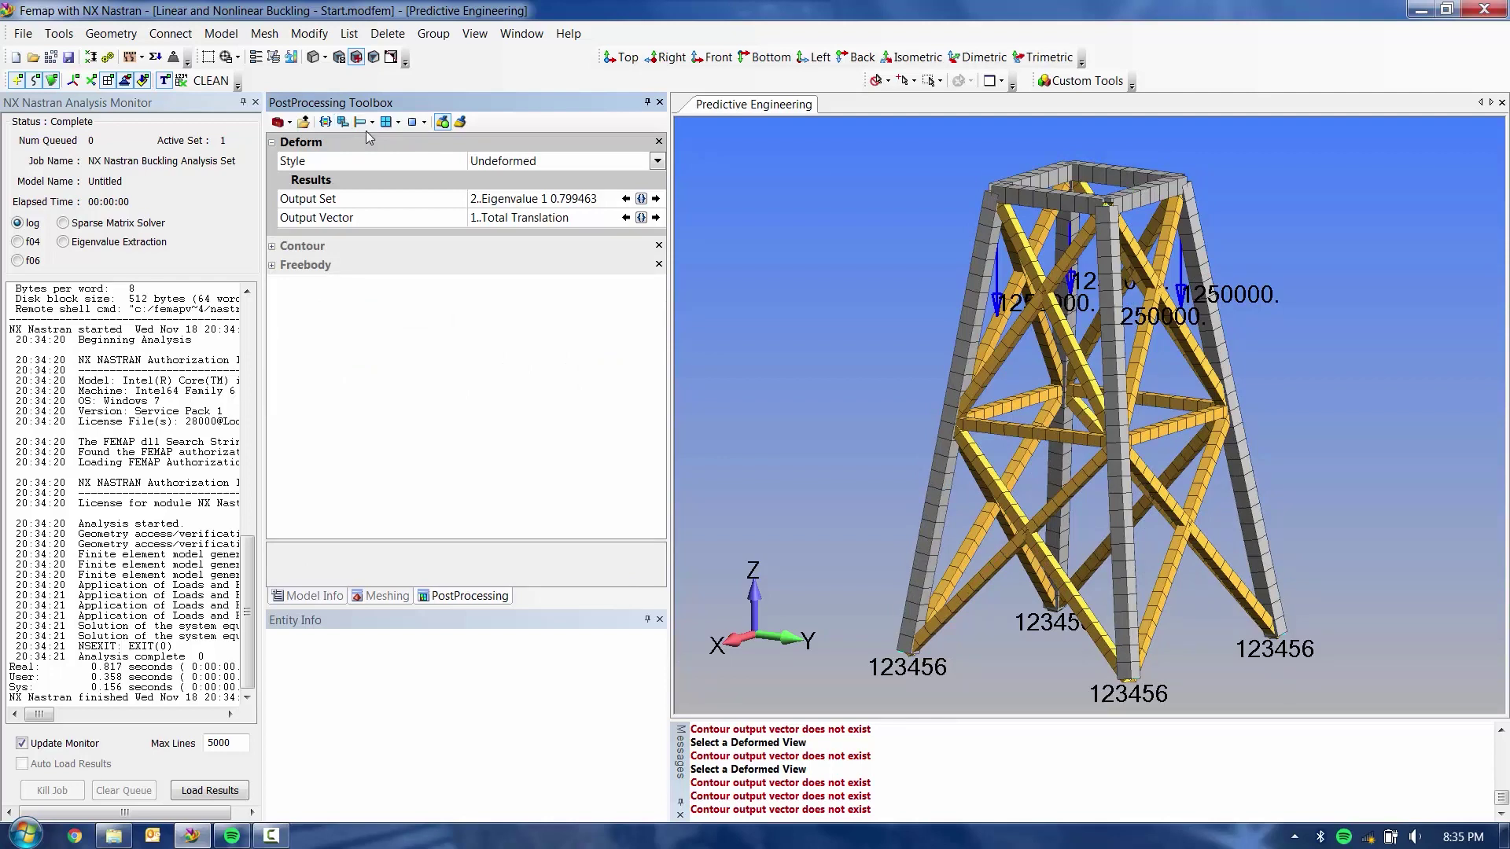
# Start a second analysis set with analysis type Nonlinear Static.
pyautogui.click(324, 597)
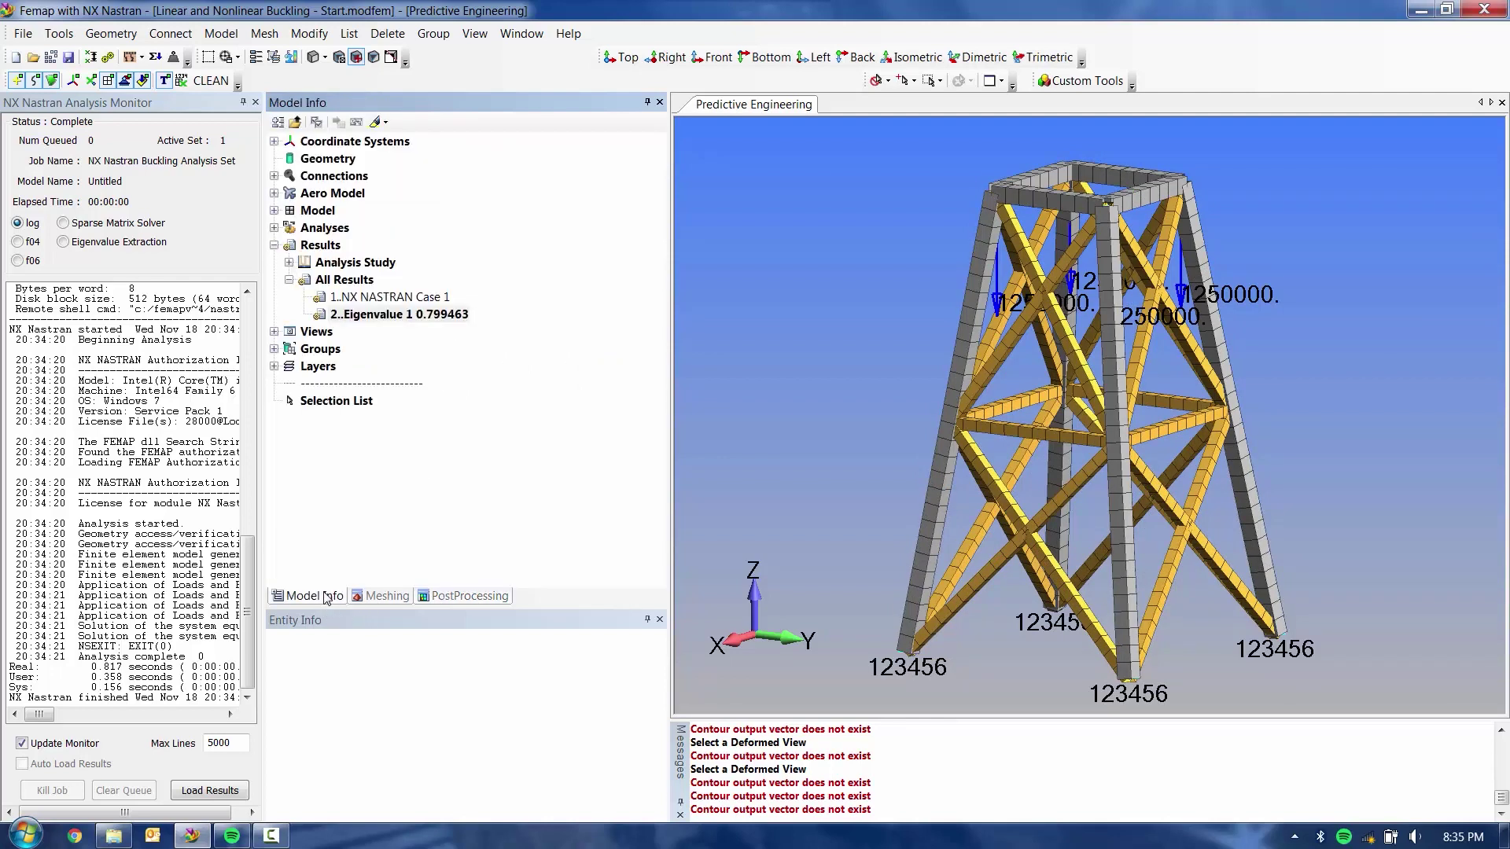
pyautogui.click(274, 227)
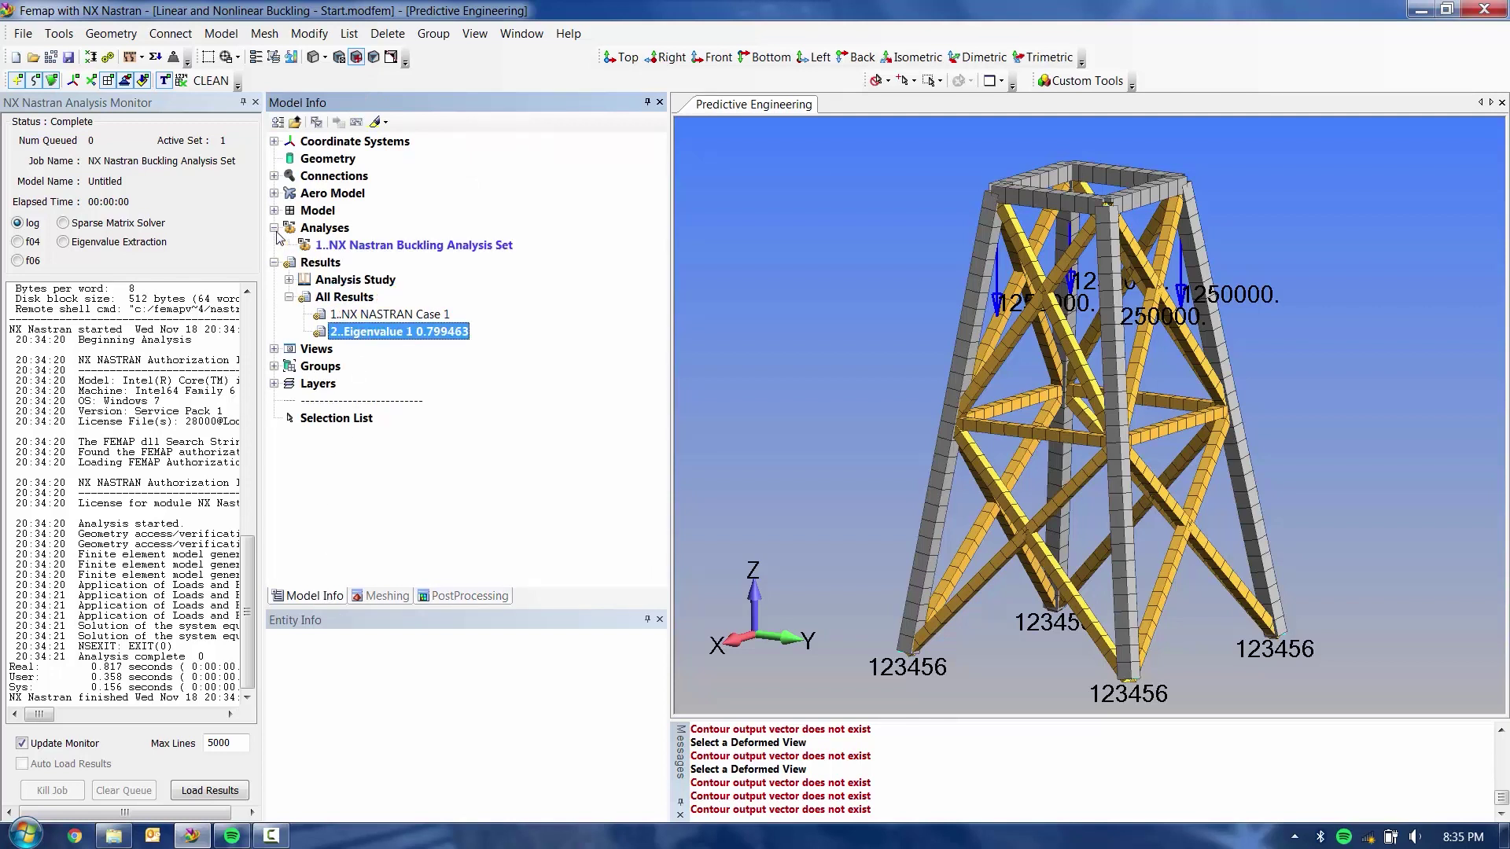
pyautogui.rightClick(362, 245)
pyautogui.click(414, 257)
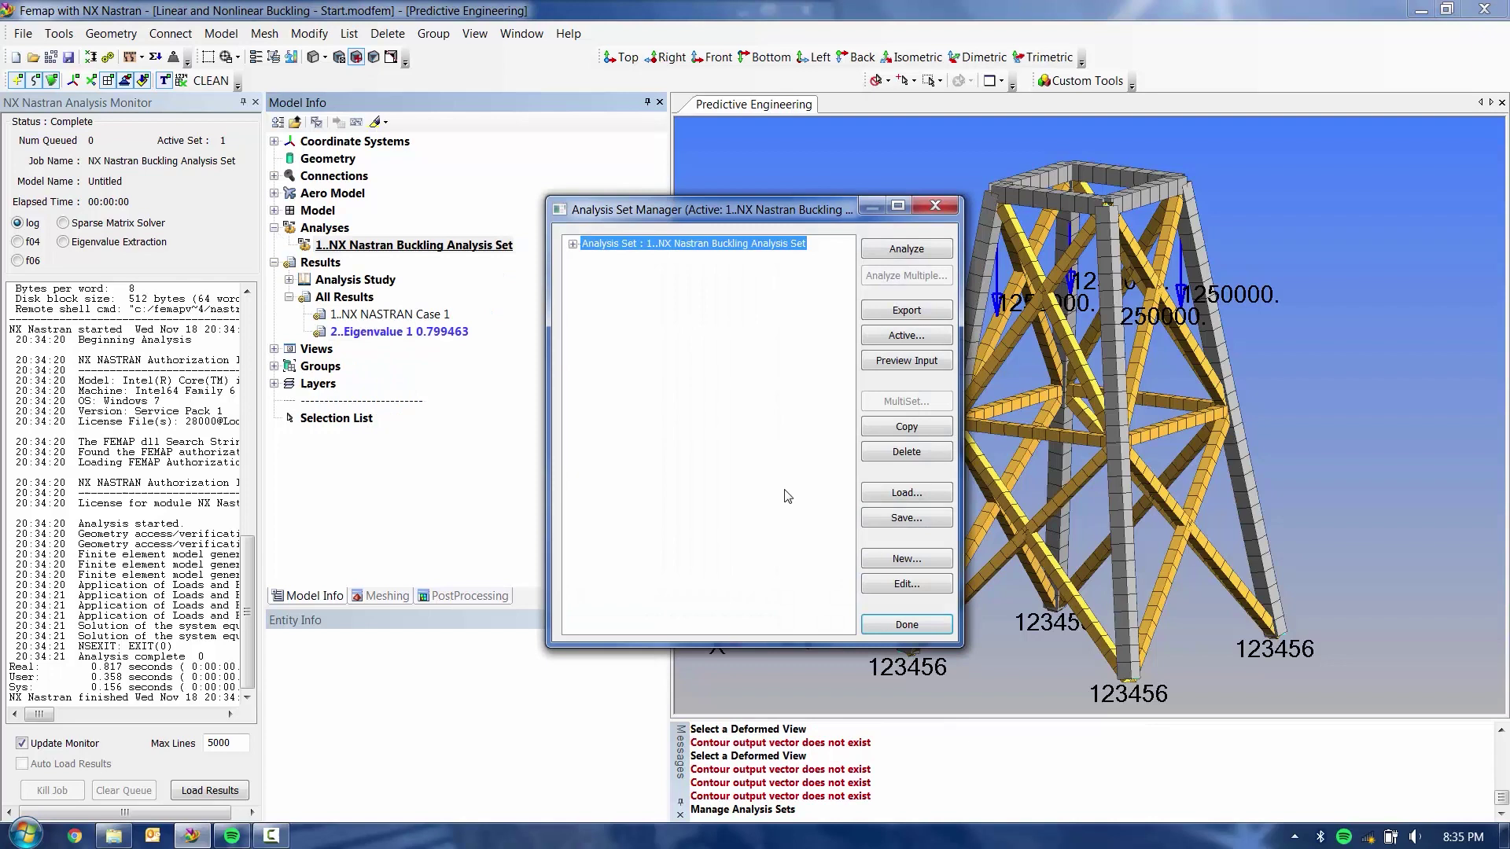
pyautogui.click(908, 558)
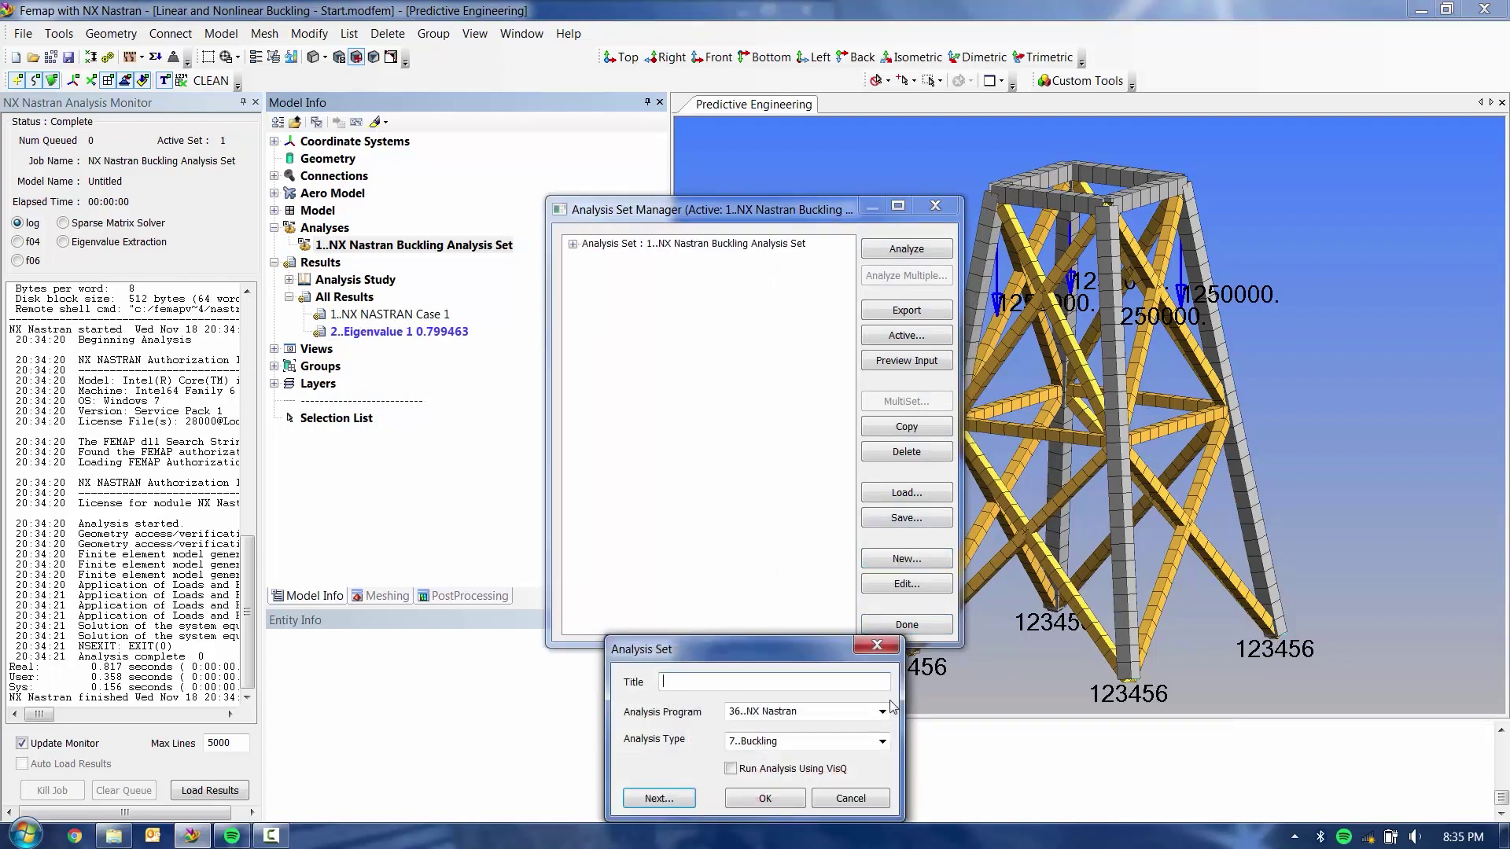
pyautogui.click(883, 743)
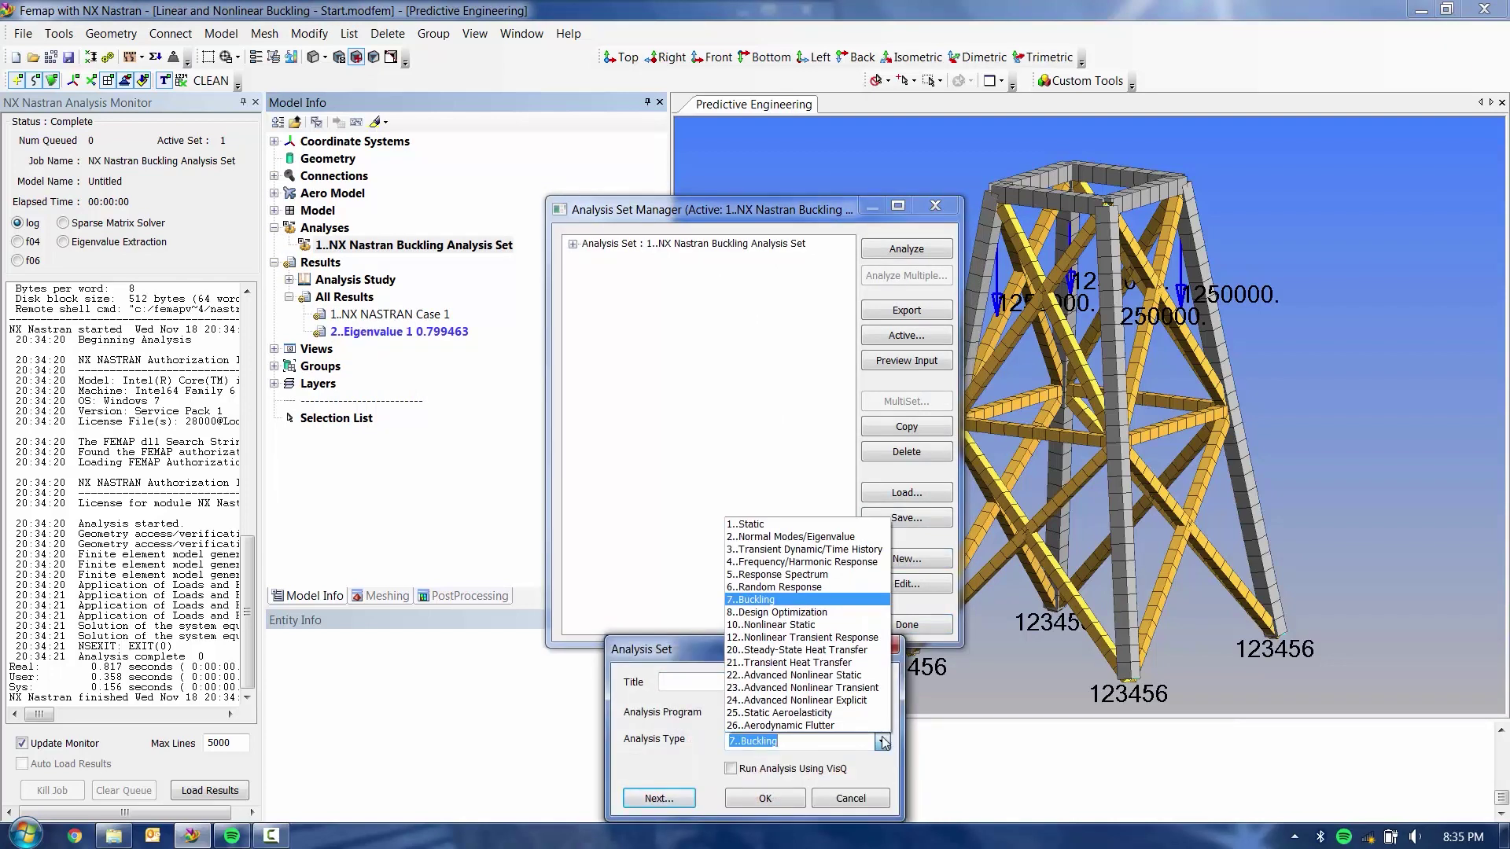
pyautogui.click(781, 625)
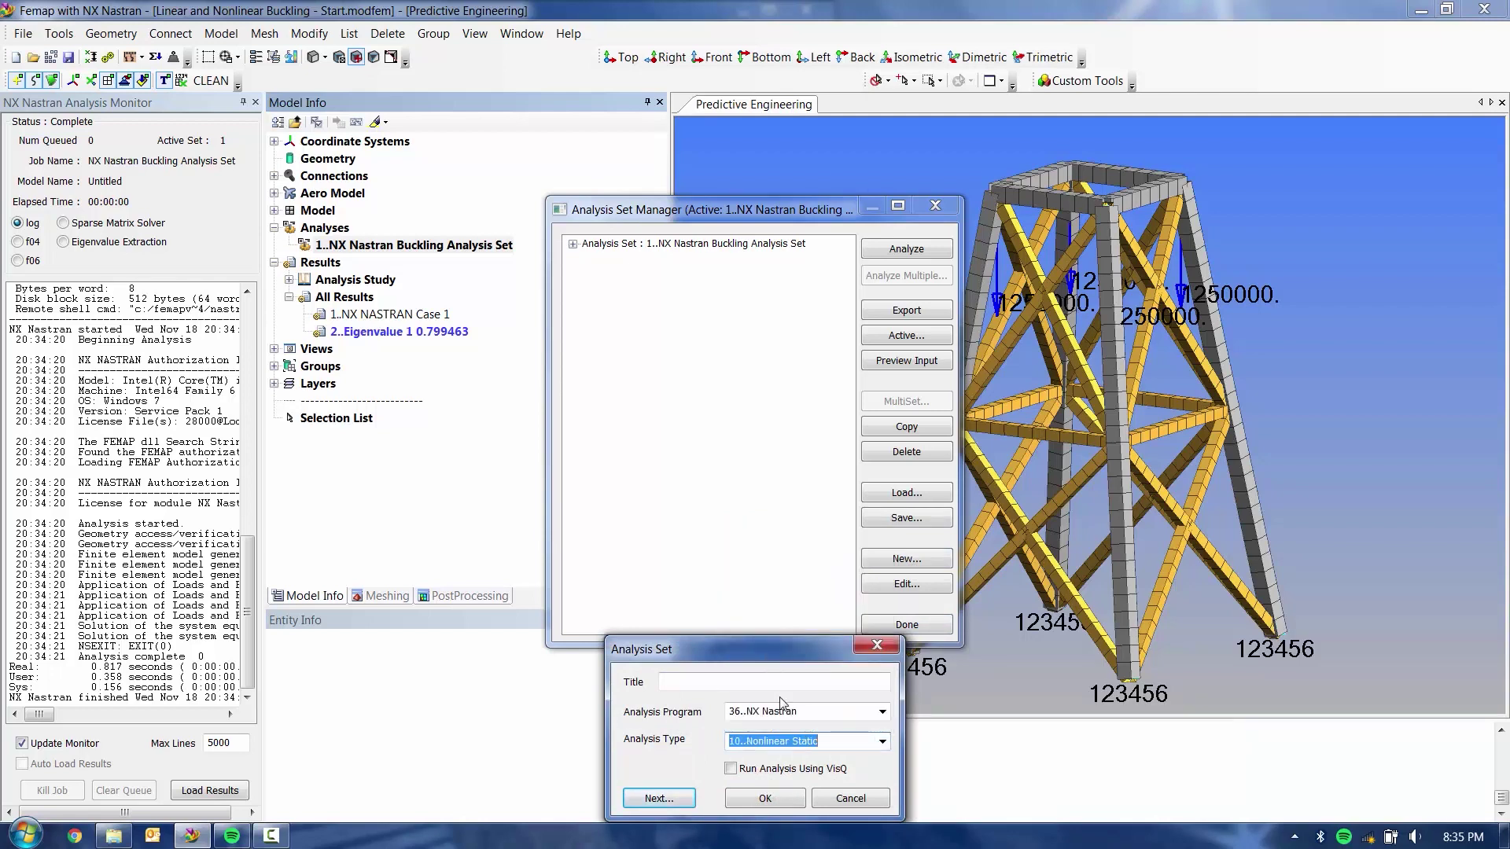
# Advance past the Executive, Bulk Data, GEOMCHECK and Modal pages to Nonlinear Control Options.
pyautogui.click(687, 800)
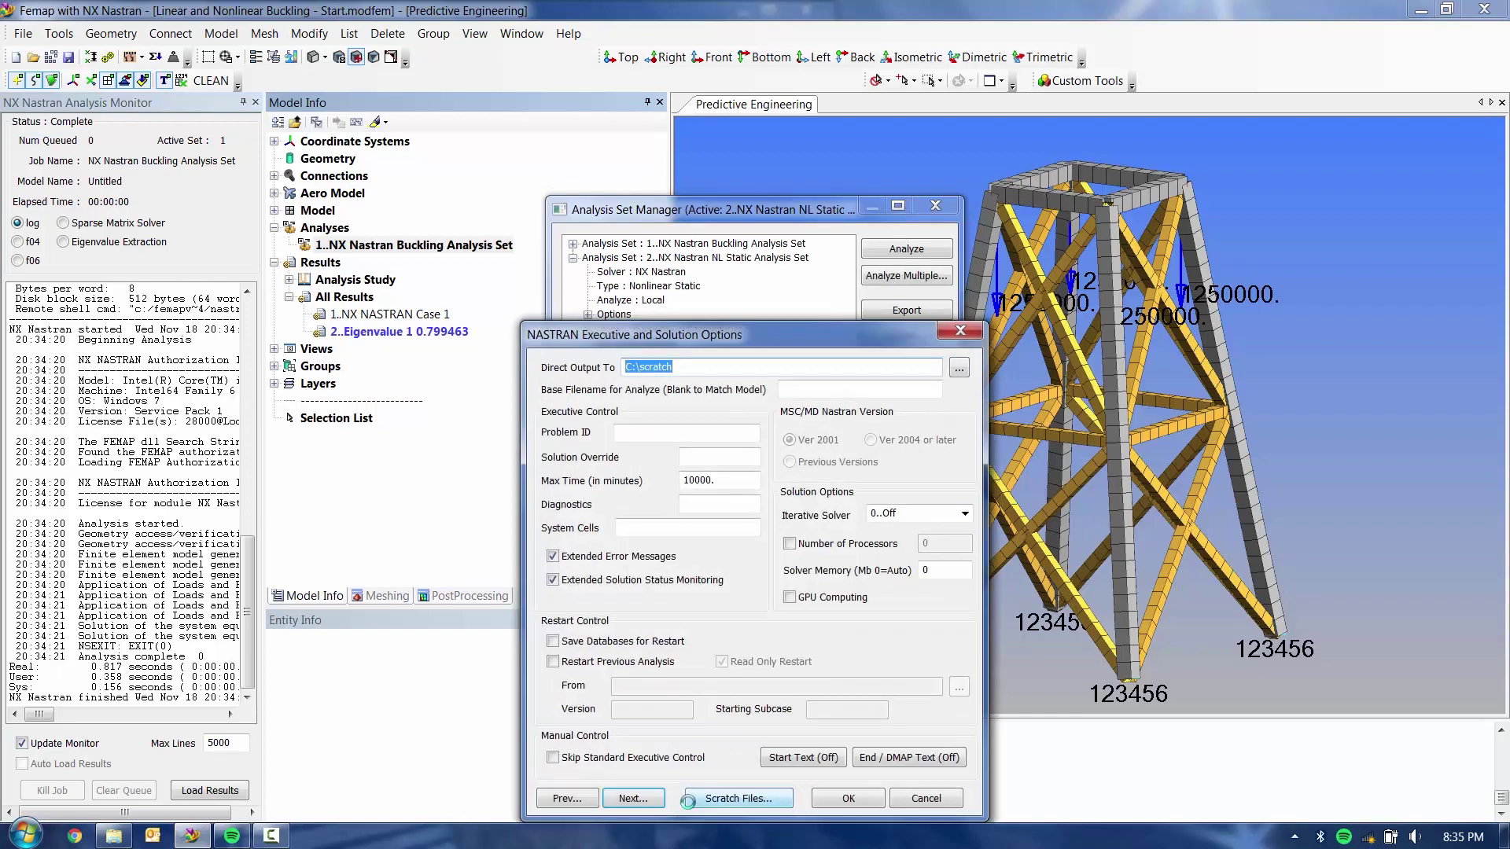
pyautogui.click(633, 798)
pyautogui.click(688, 800)
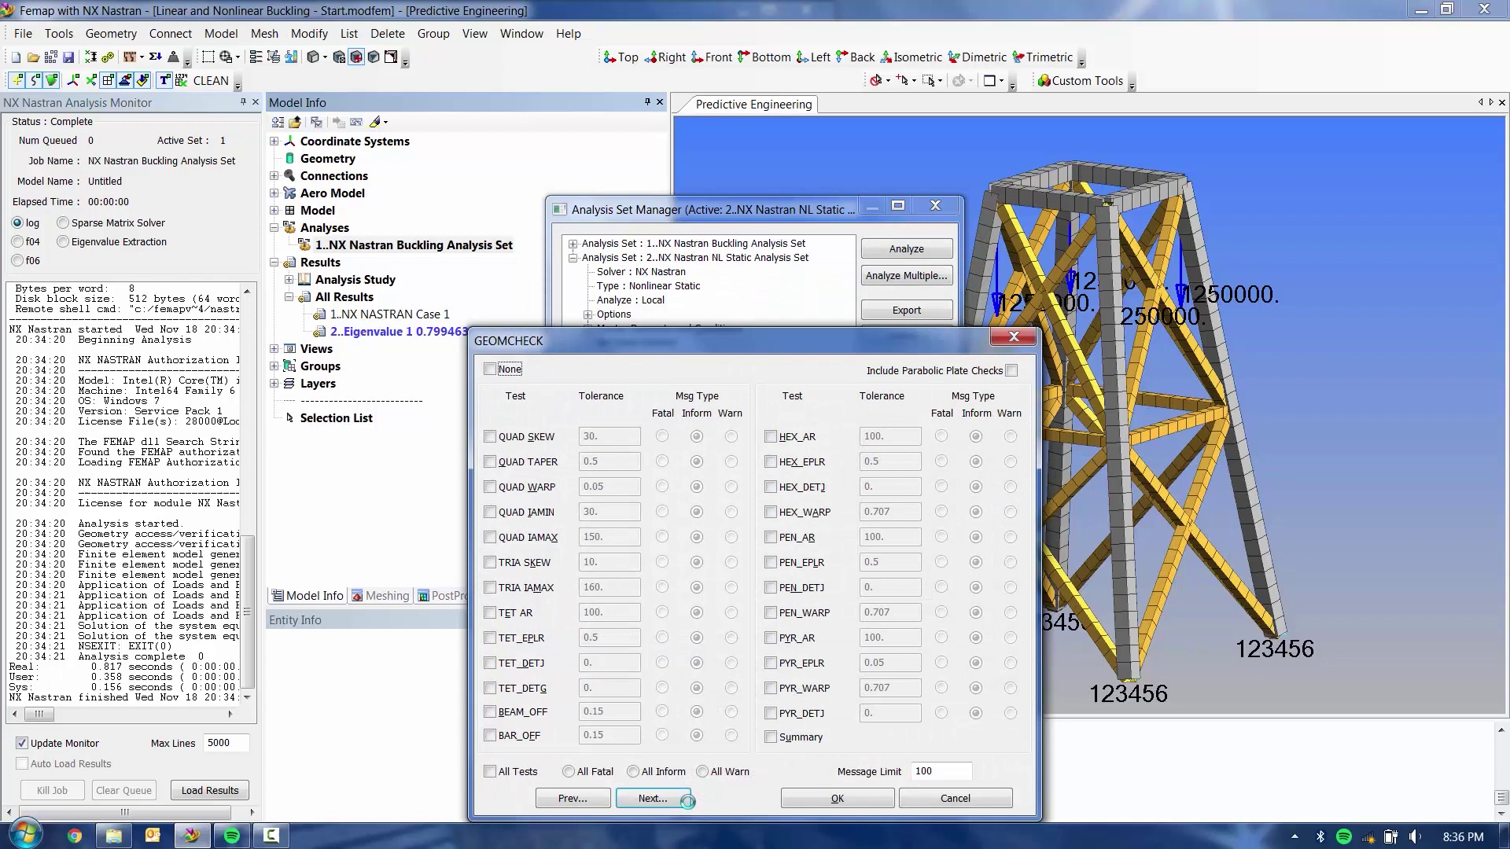
pyautogui.click(688, 799)
pyautogui.click(688, 799)
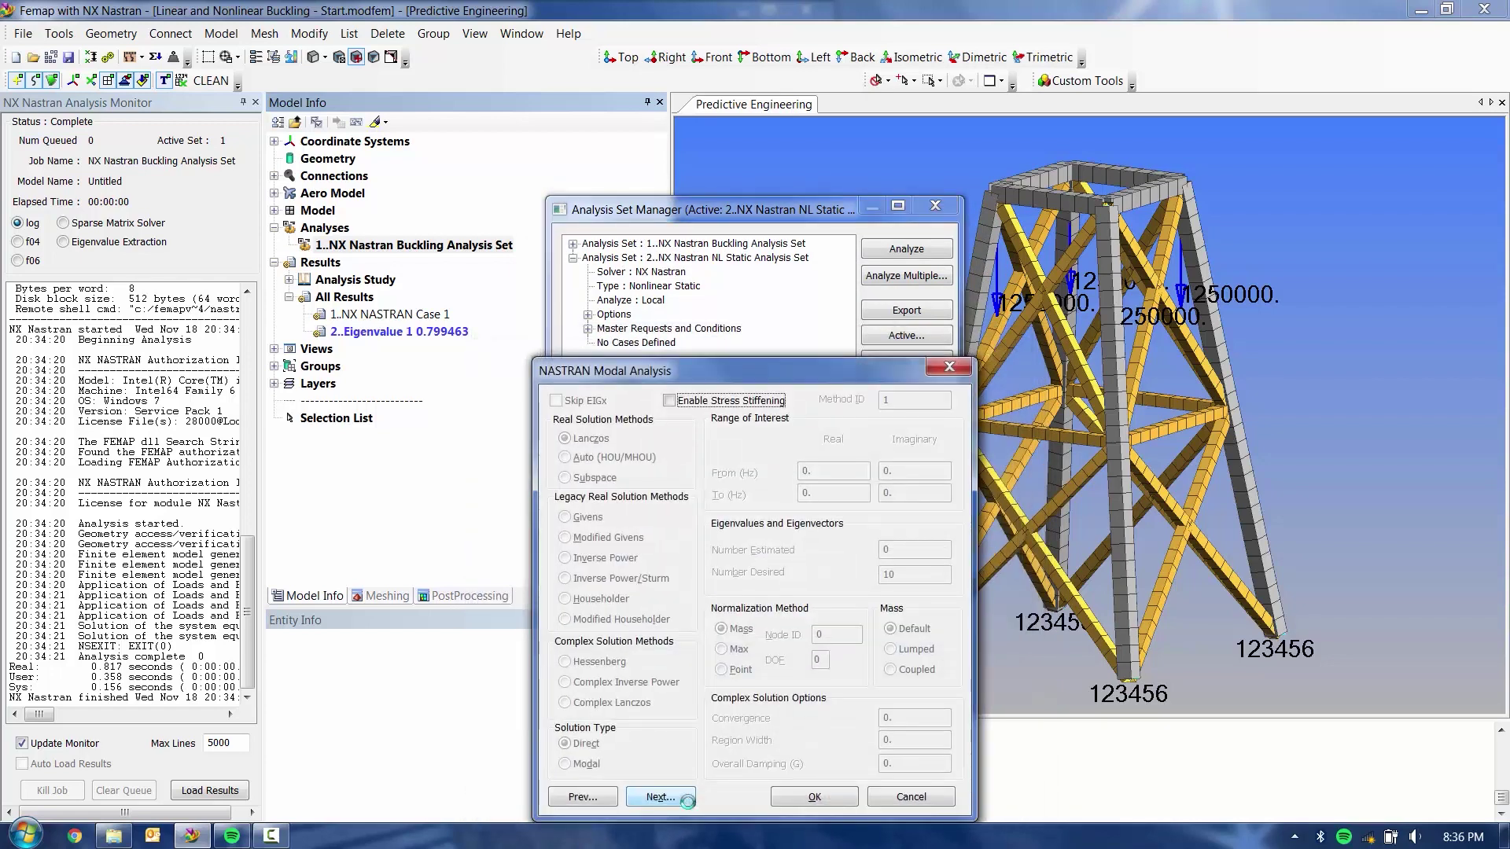
pyautogui.click(686, 799)
pyautogui.click(687, 799)
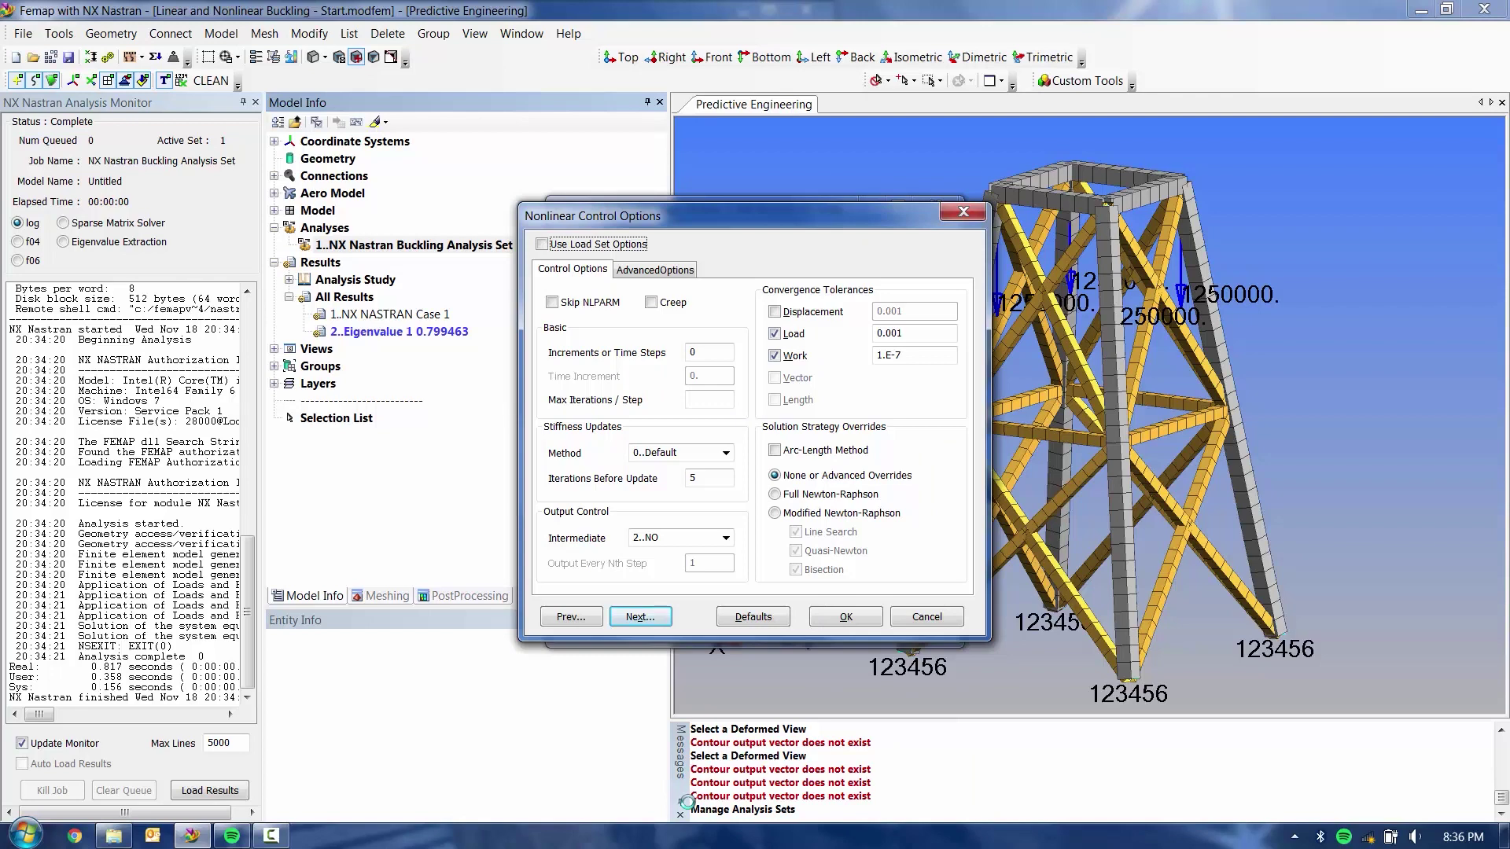
# Set Increments or Time Steps to 10 and Intermediate output to ALL.
pyautogui.click(703, 353)
pyautogui.hotkey('shift', 'Home')
pyautogui.write('10')
pyautogui.click(680, 540)
pyautogui.press('Down')
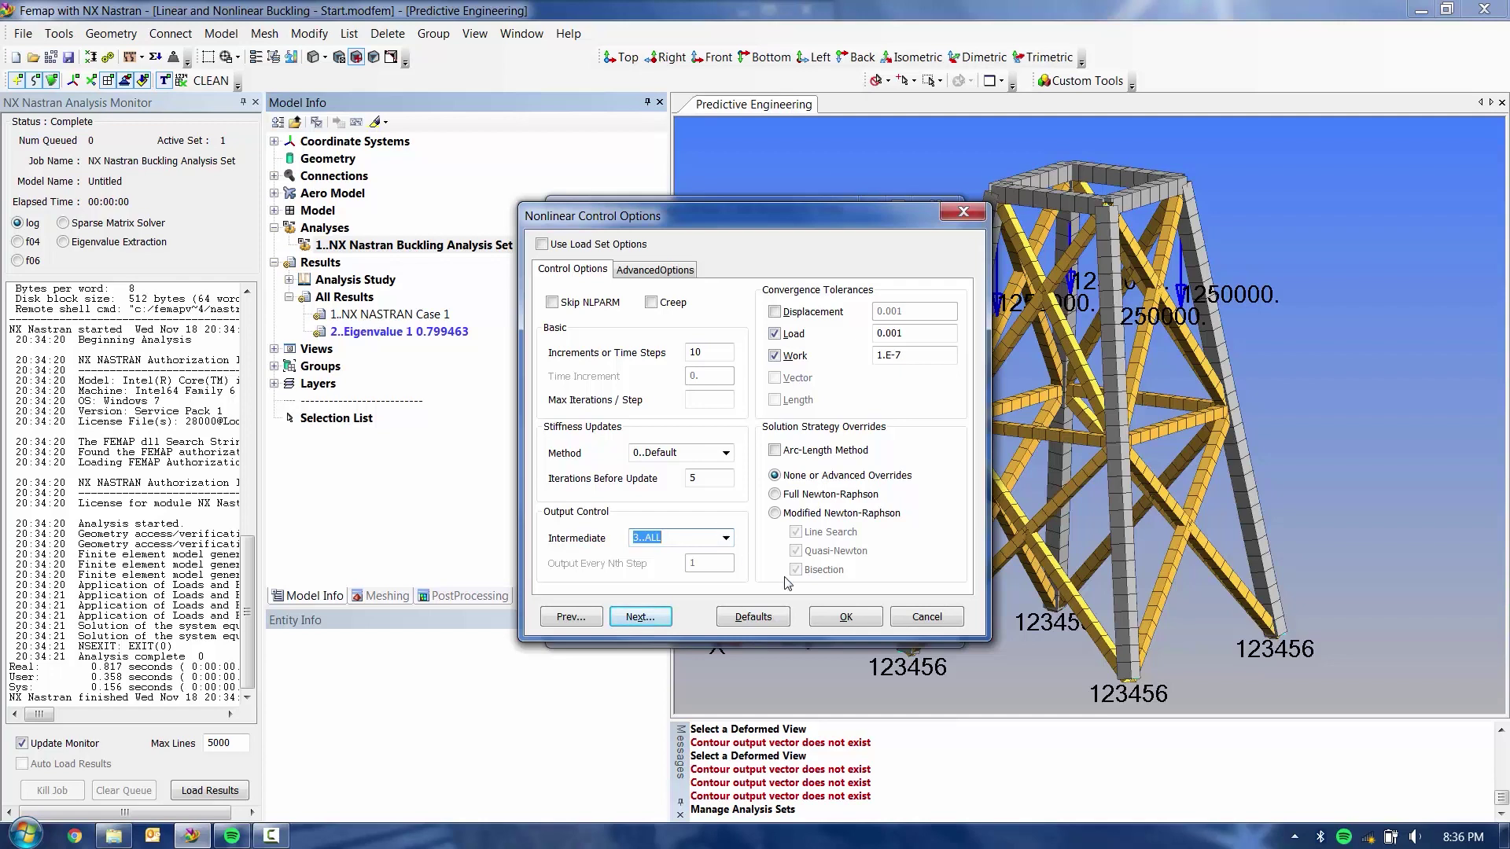
# Accept the nonlinear settings, check the set's constraints and loads, and run the NL Static analysis.
pyautogui.click(850, 622)
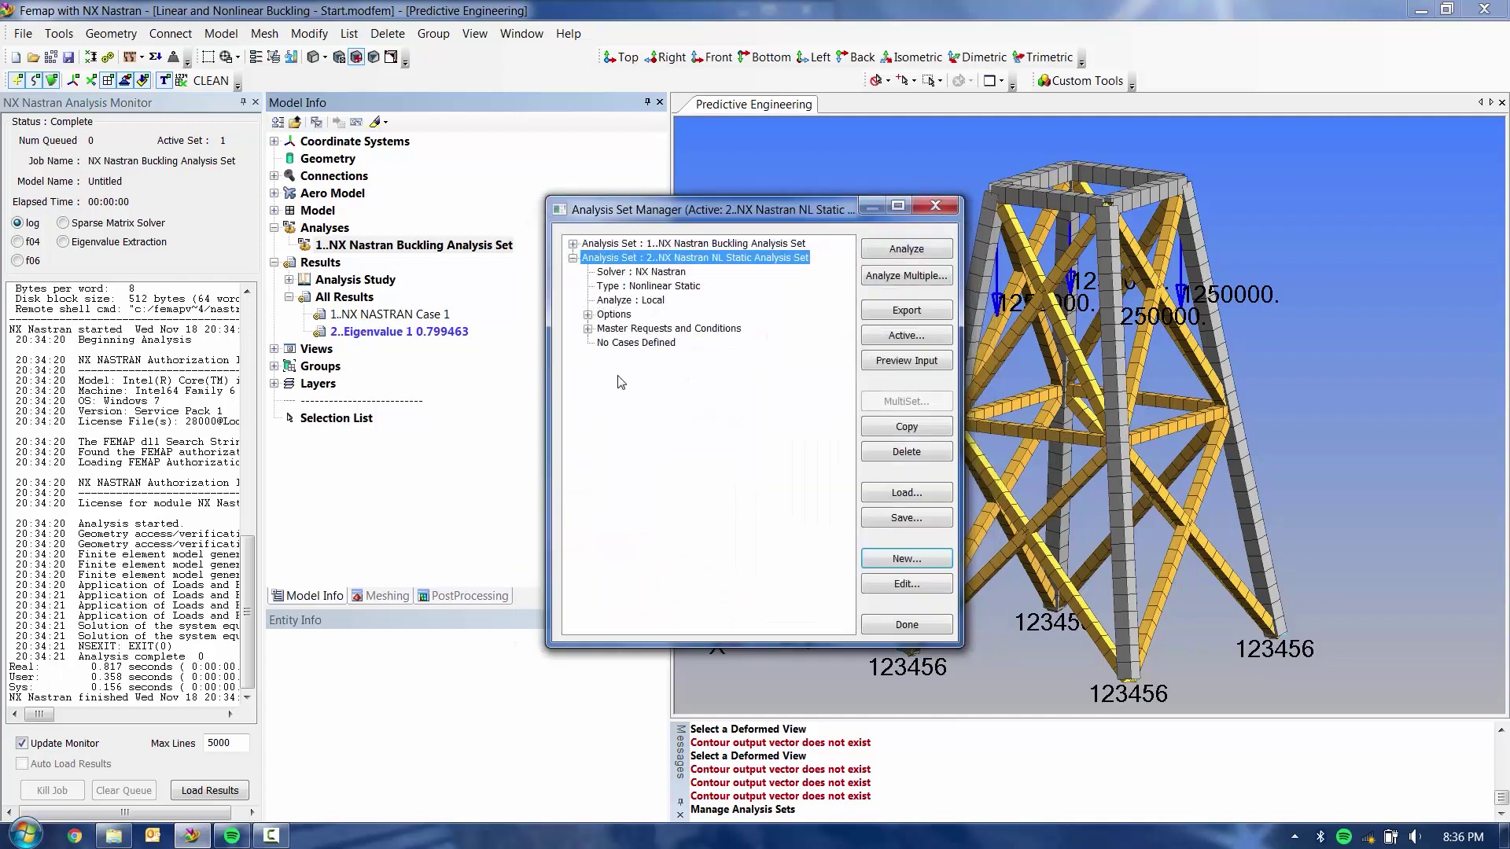
pyautogui.click(587, 329)
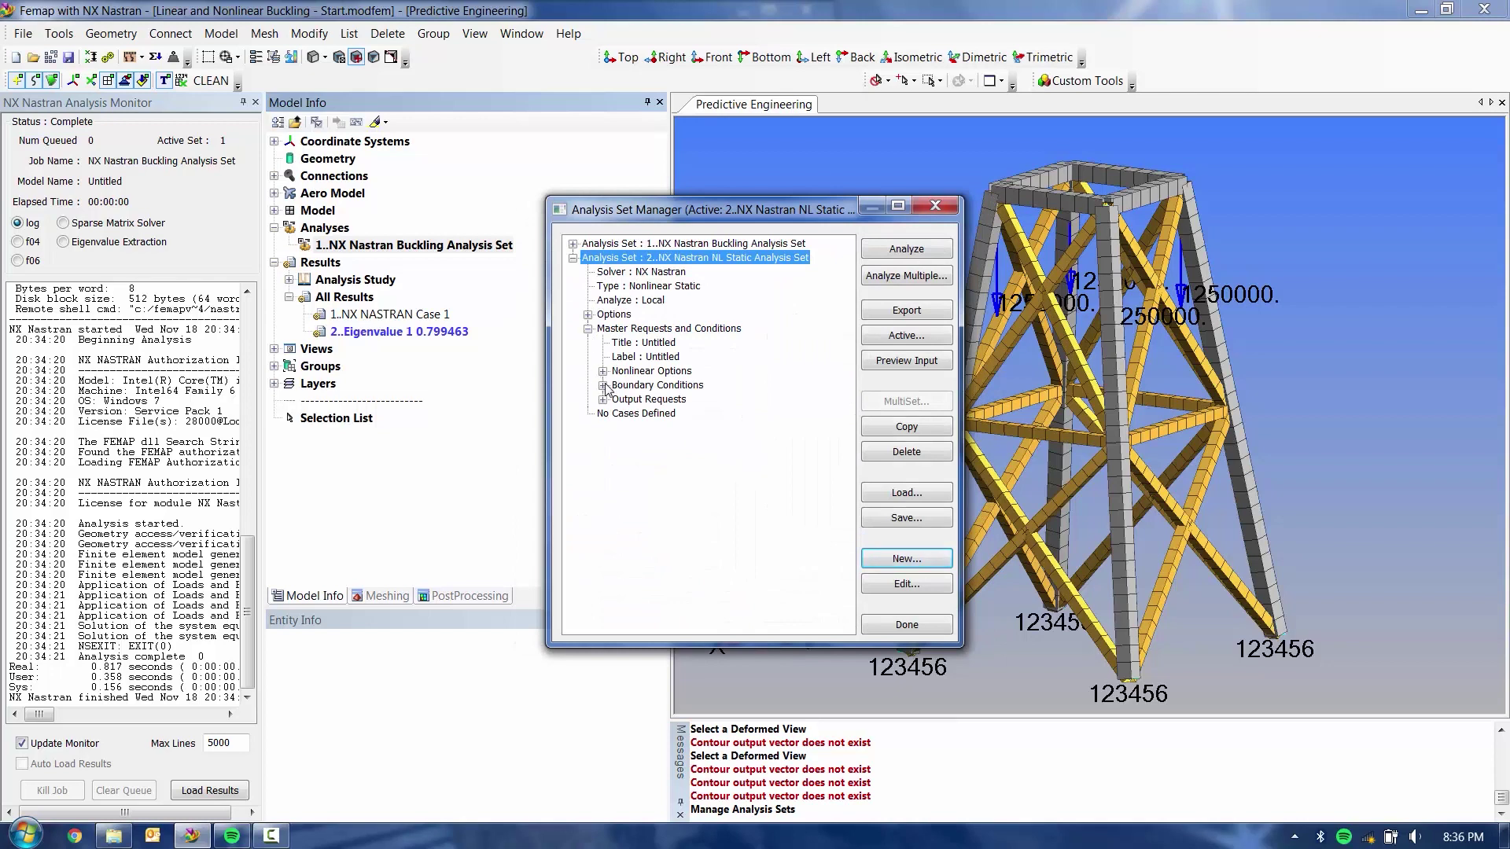
pyautogui.click(603, 385)
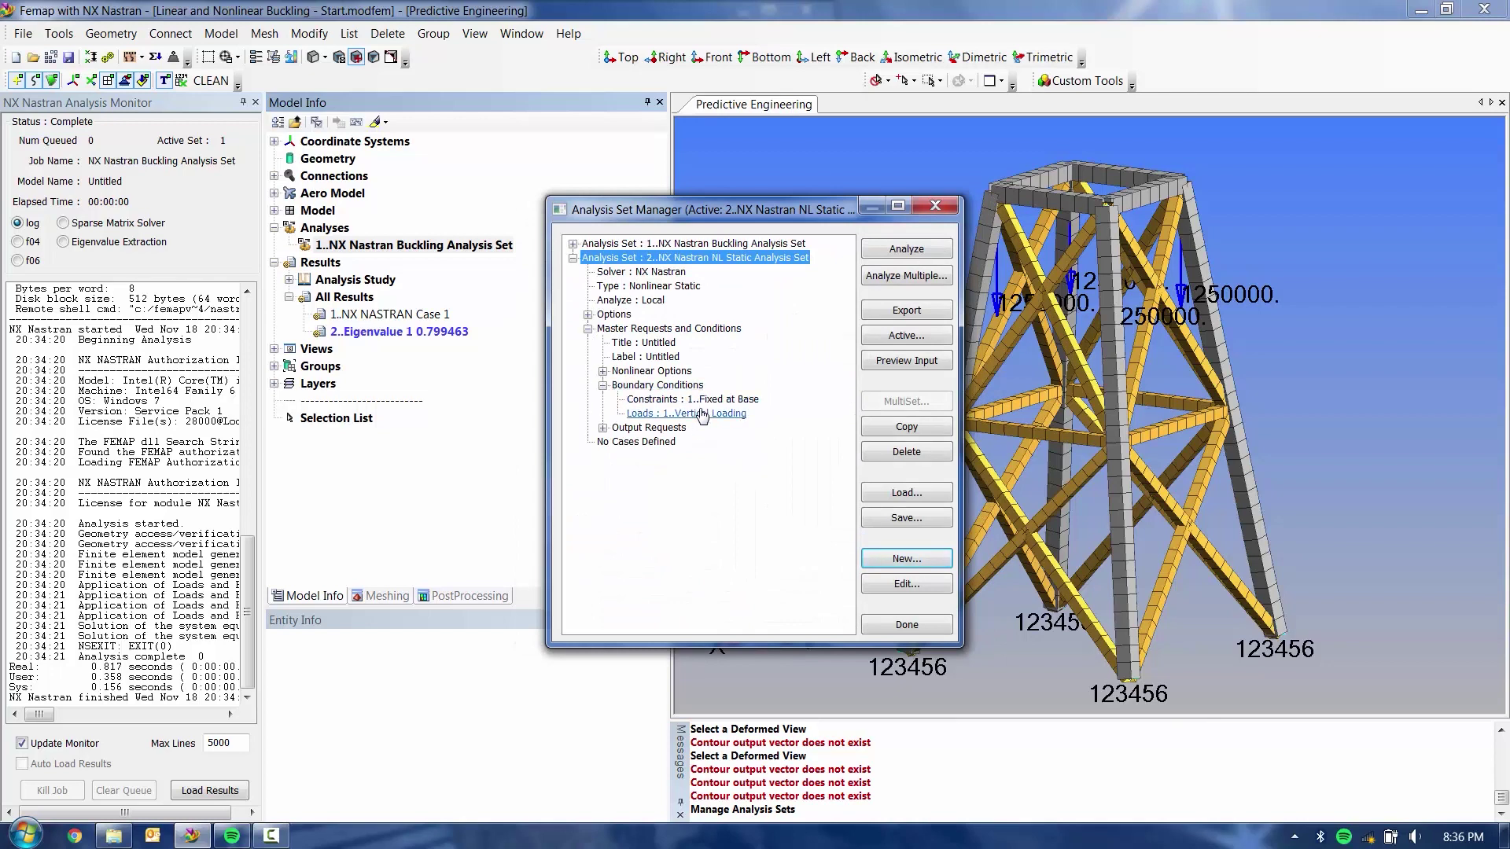
pyautogui.click(906, 249)
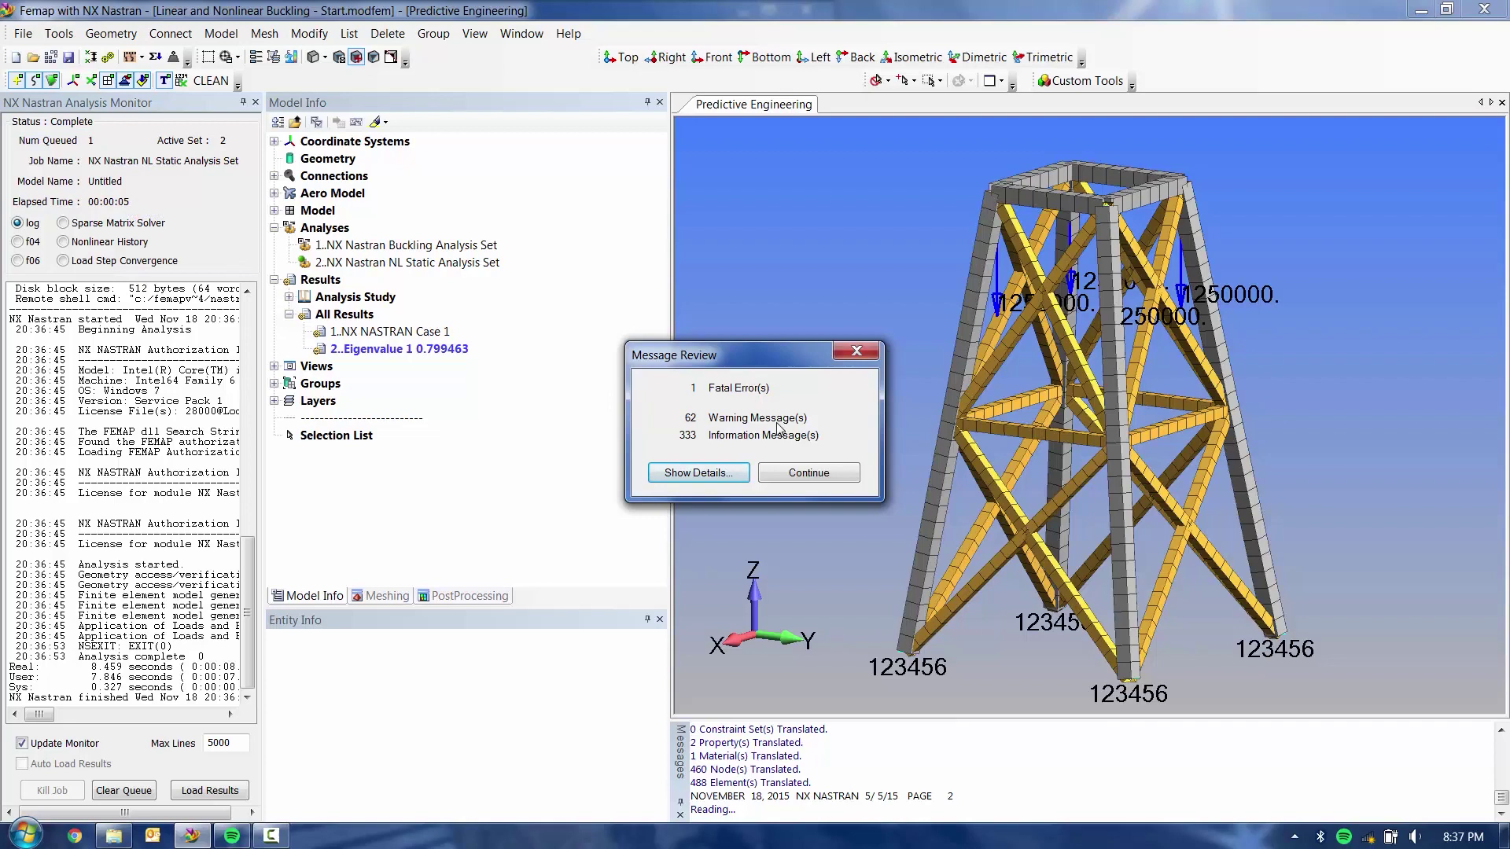
# Show message details and select USER FATAL MESSAGE 4551 about failed convergence.
pyautogui.click(708, 473)
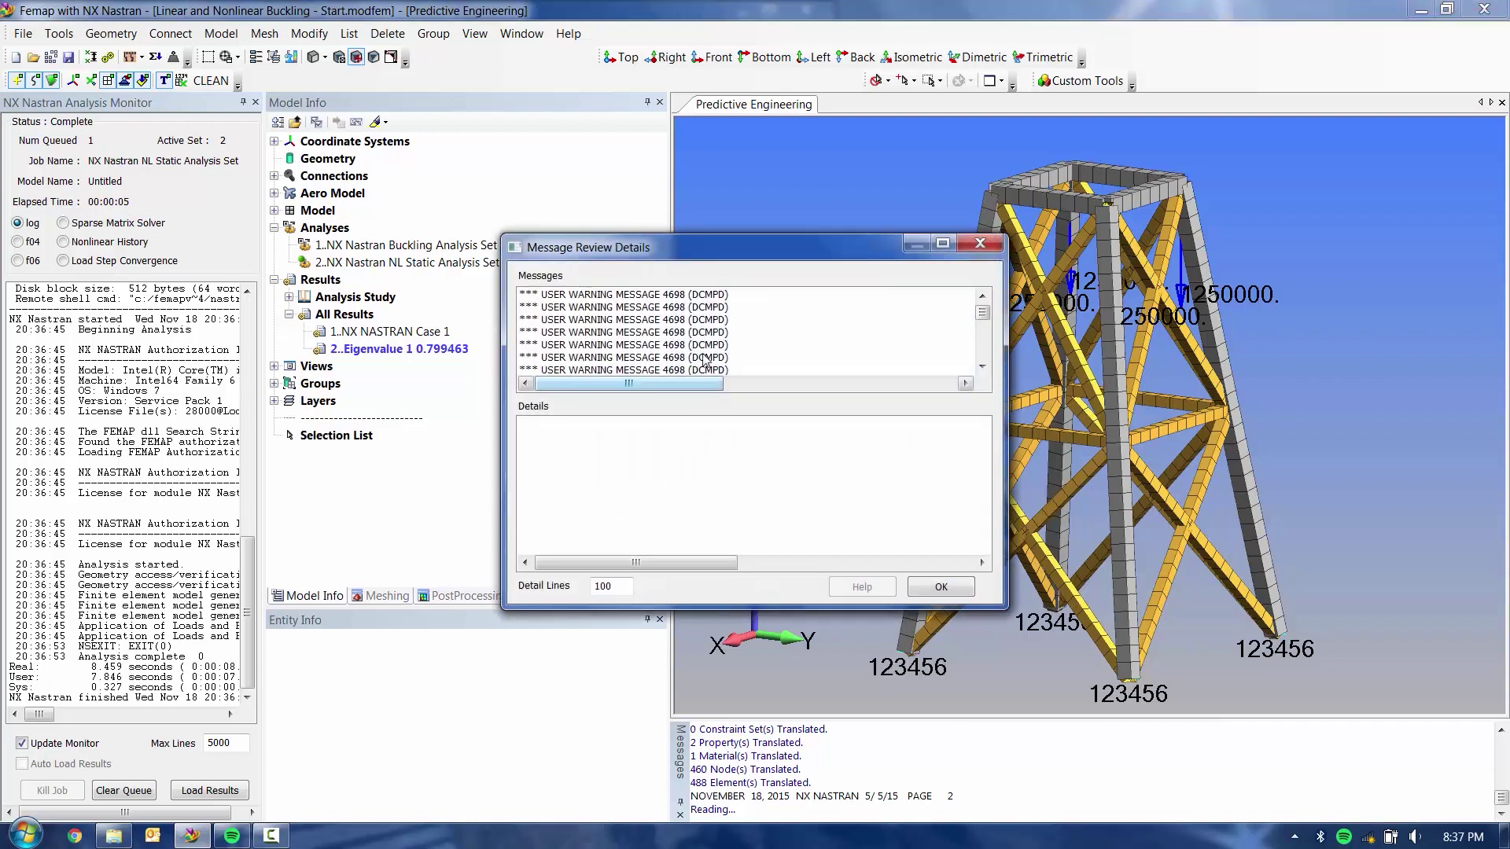
pyautogui.scroll(-5, 692, 357)
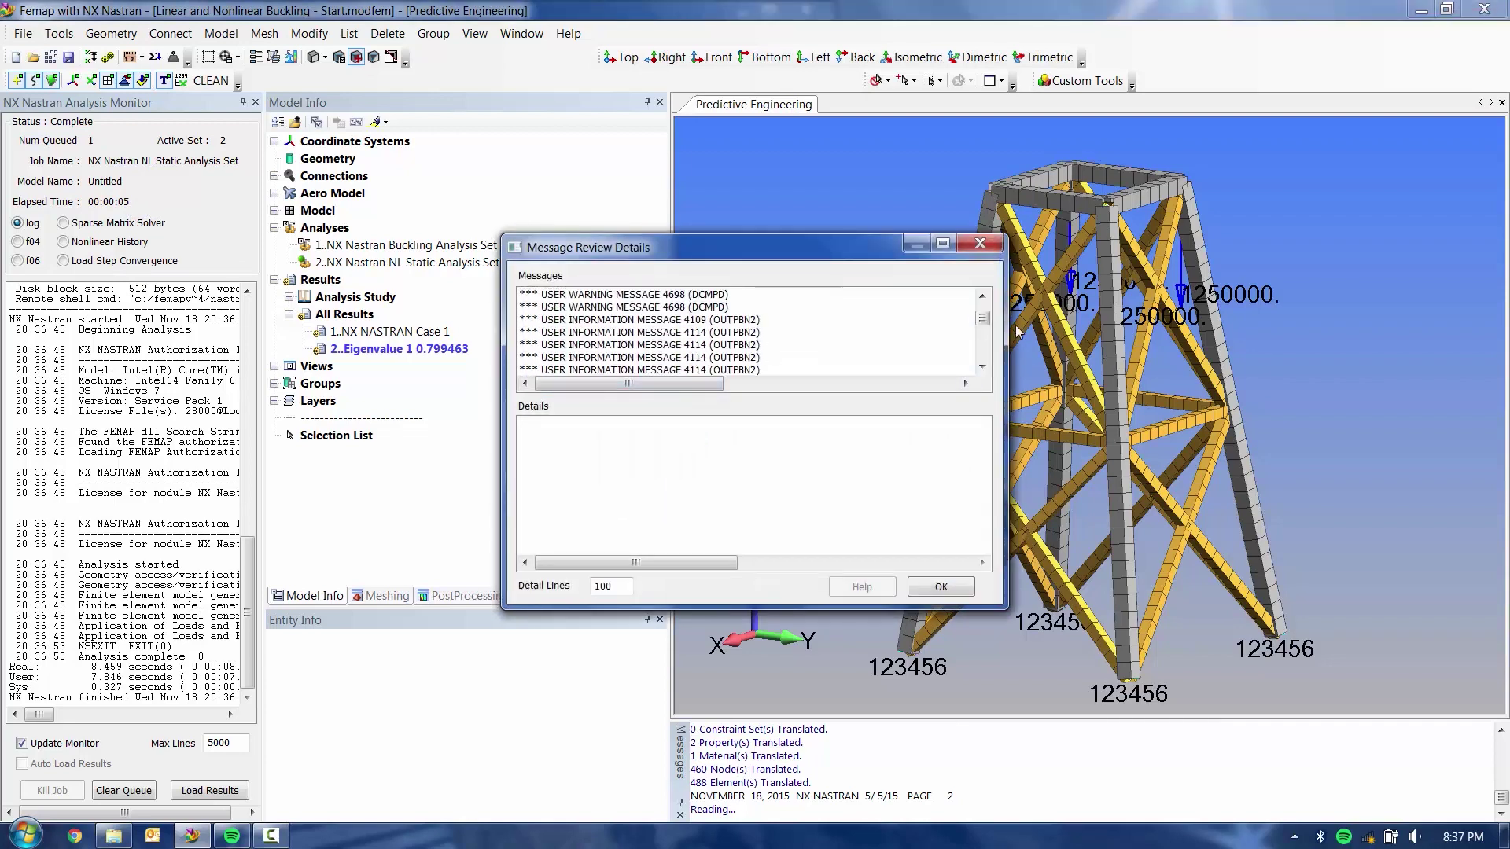
pyautogui.scroll(-2, 983, 322)
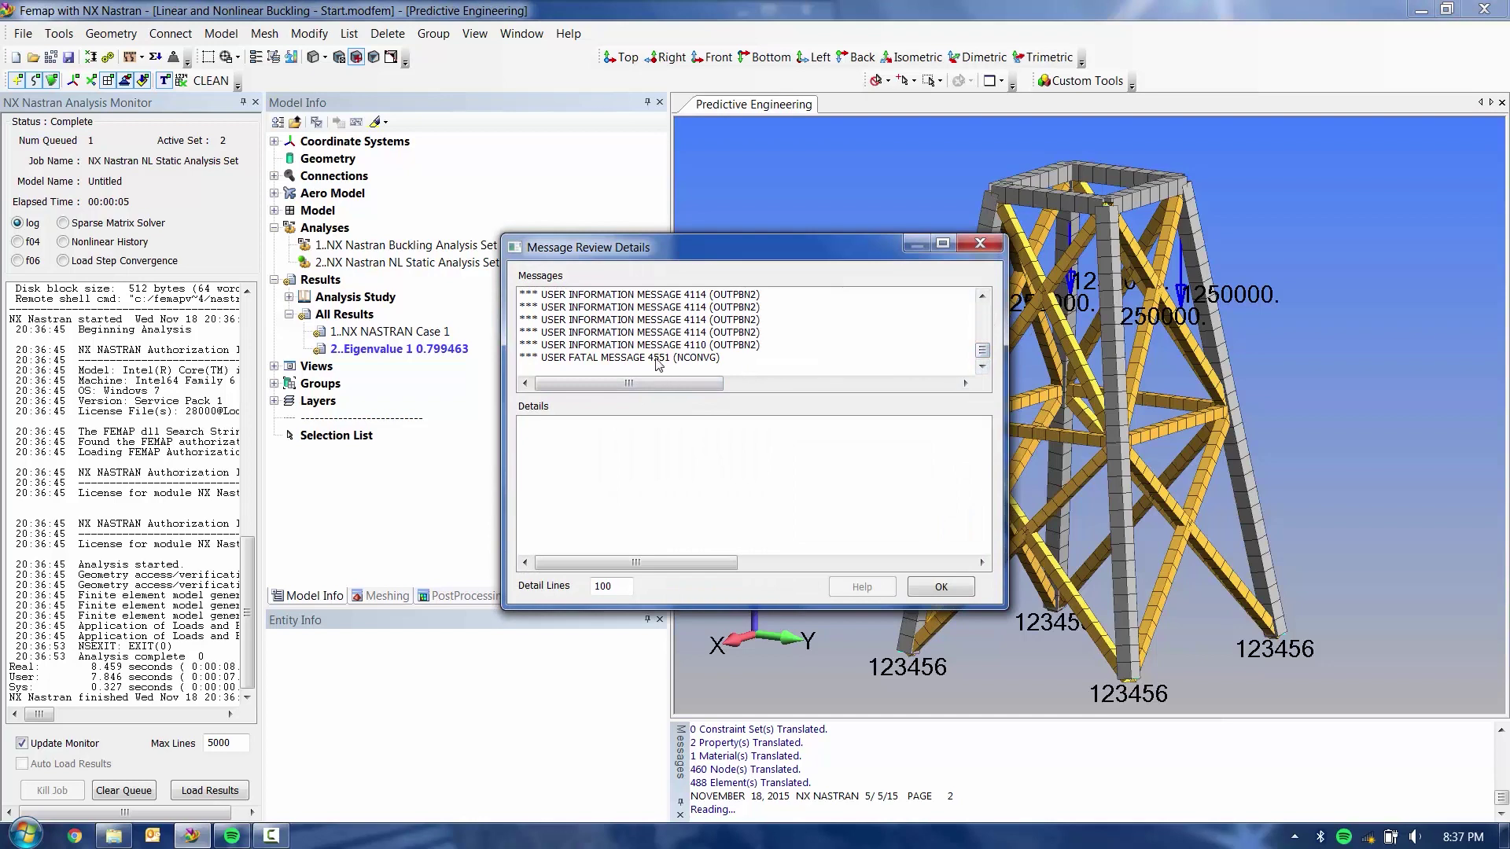
pyautogui.click(658, 358)
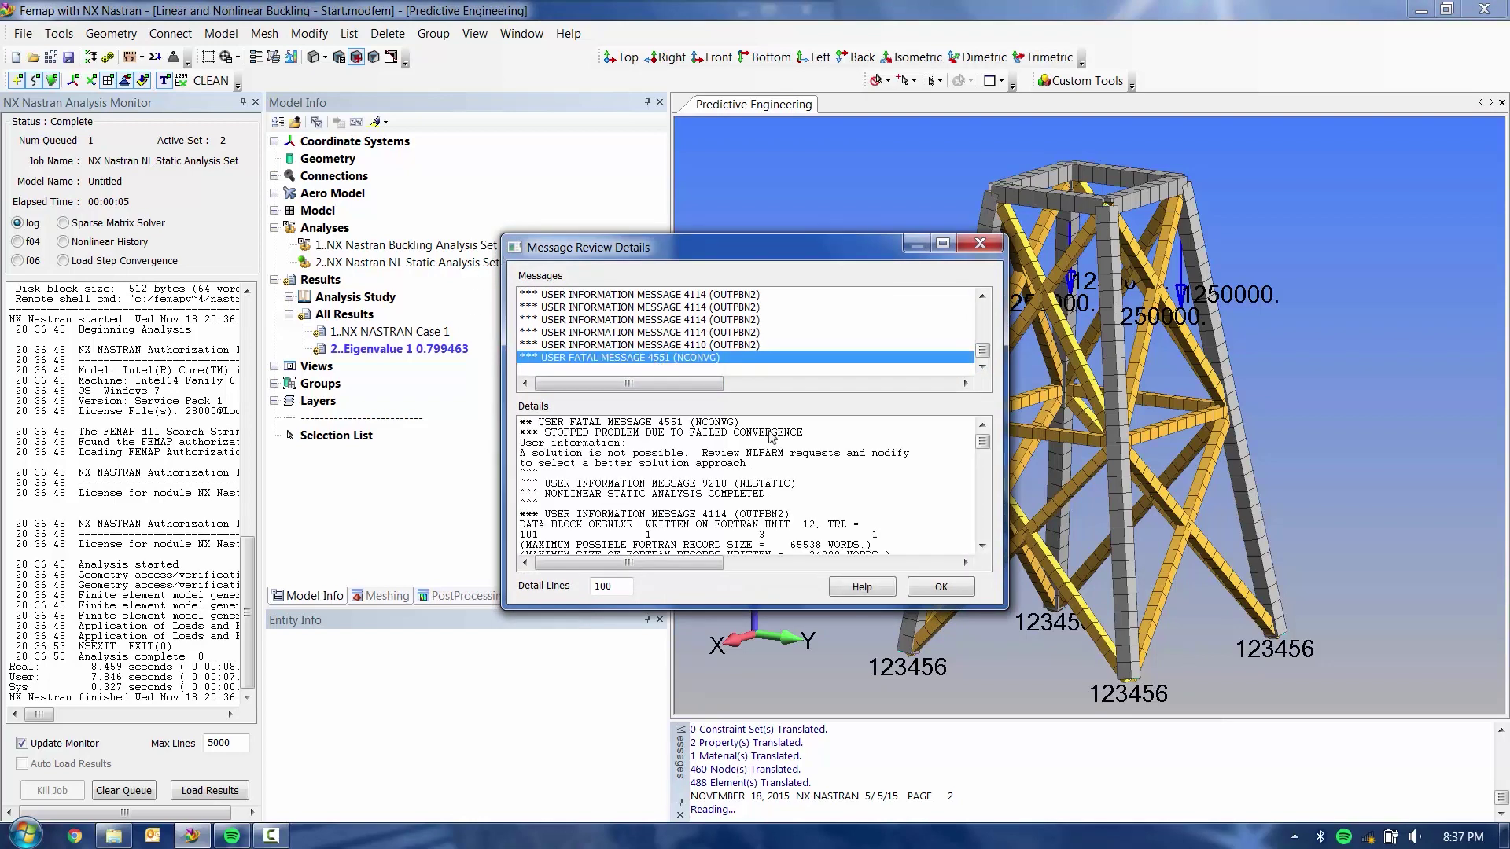
# Load the results, view the widened Nonlinear History load-factor chart, then close the Analysis Monitor.
pyautogui.click(932, 588)
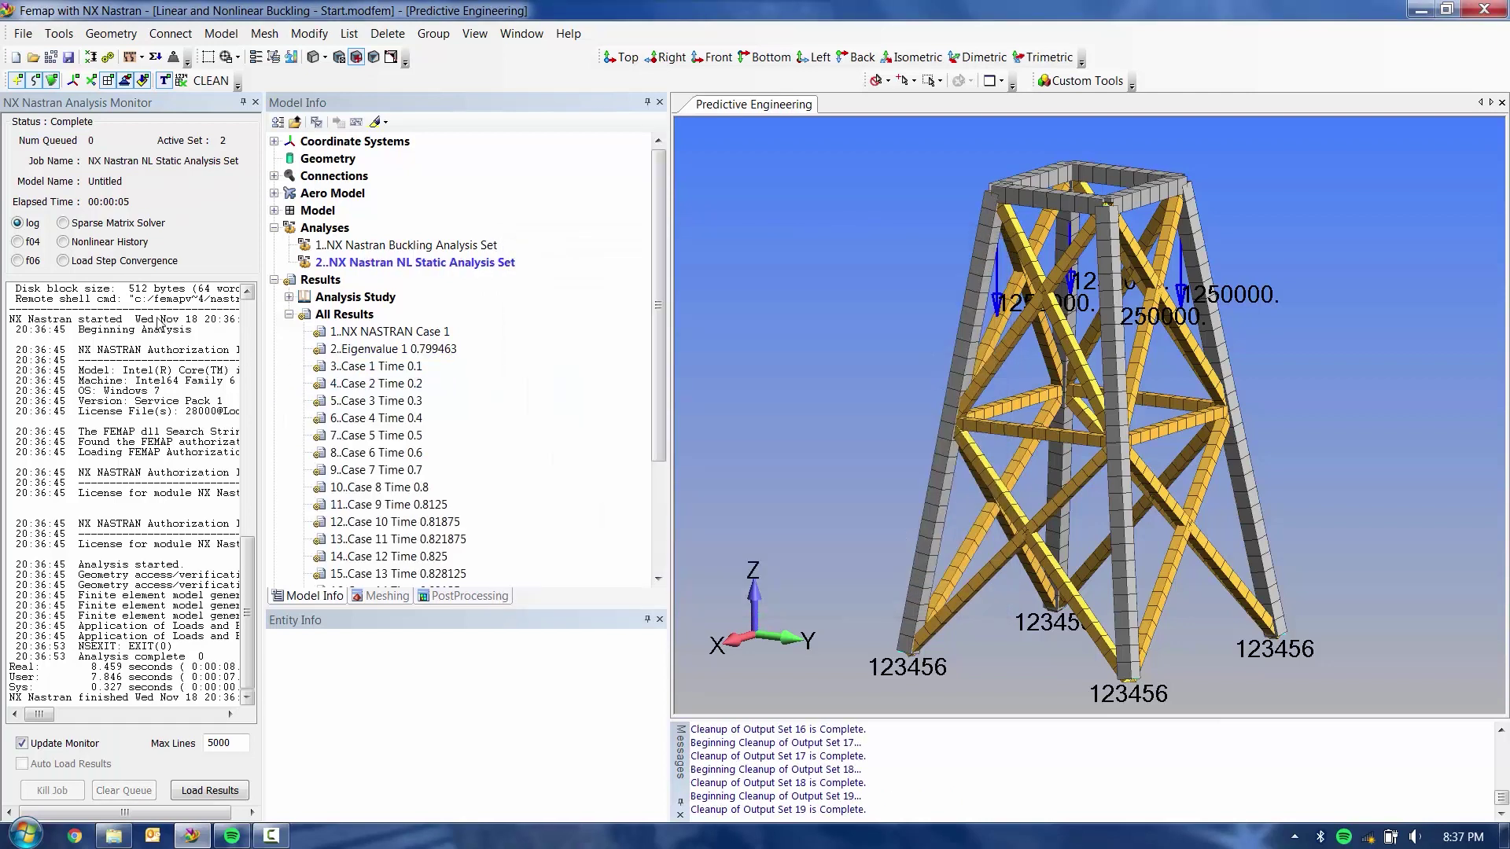
pyautogui.click(63, 242)
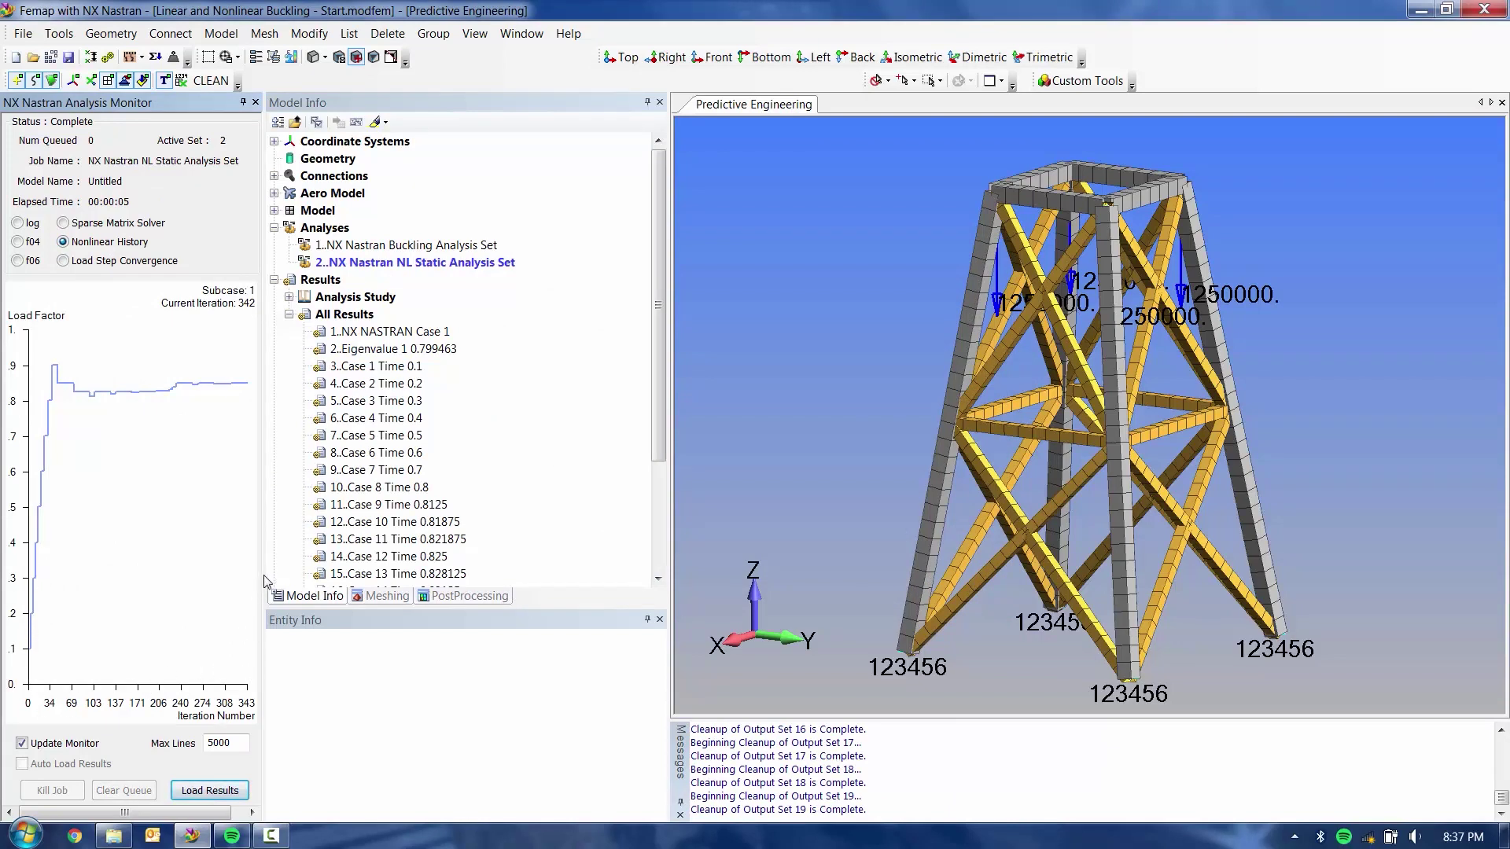
pyautogui.moveTo(264, 581); pyautogui.dragTo(578, 583)
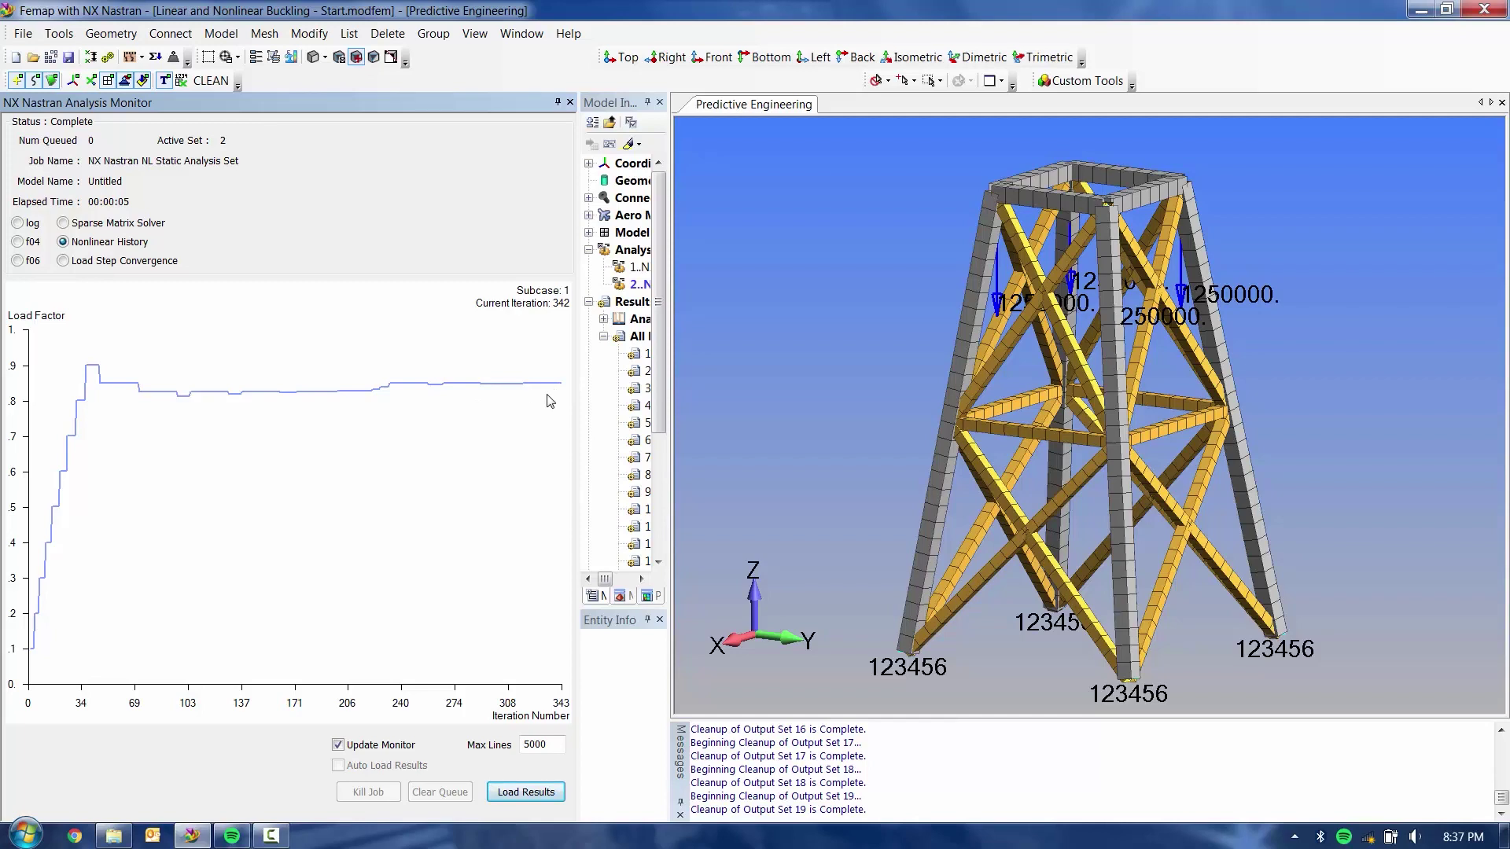
pyautogui.click(570, 103)
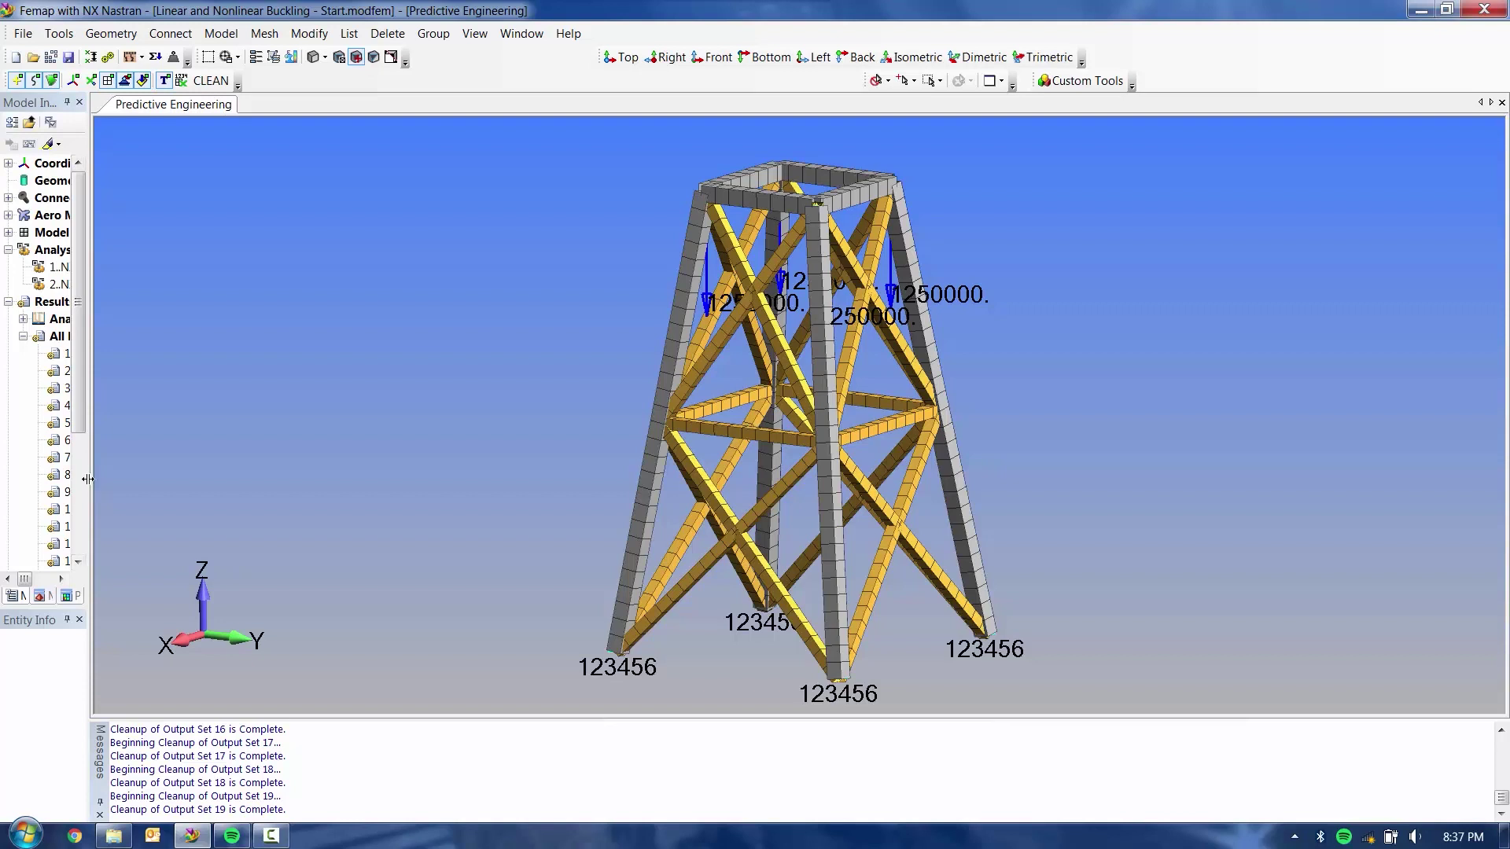
# Widen the Model Info pane and browse result cases from Case 1 Time 0.1 to Case 9 Time 0.8125.
pyautogui.moveTo(93, 479); pyautogui.dragTo(329, 479)
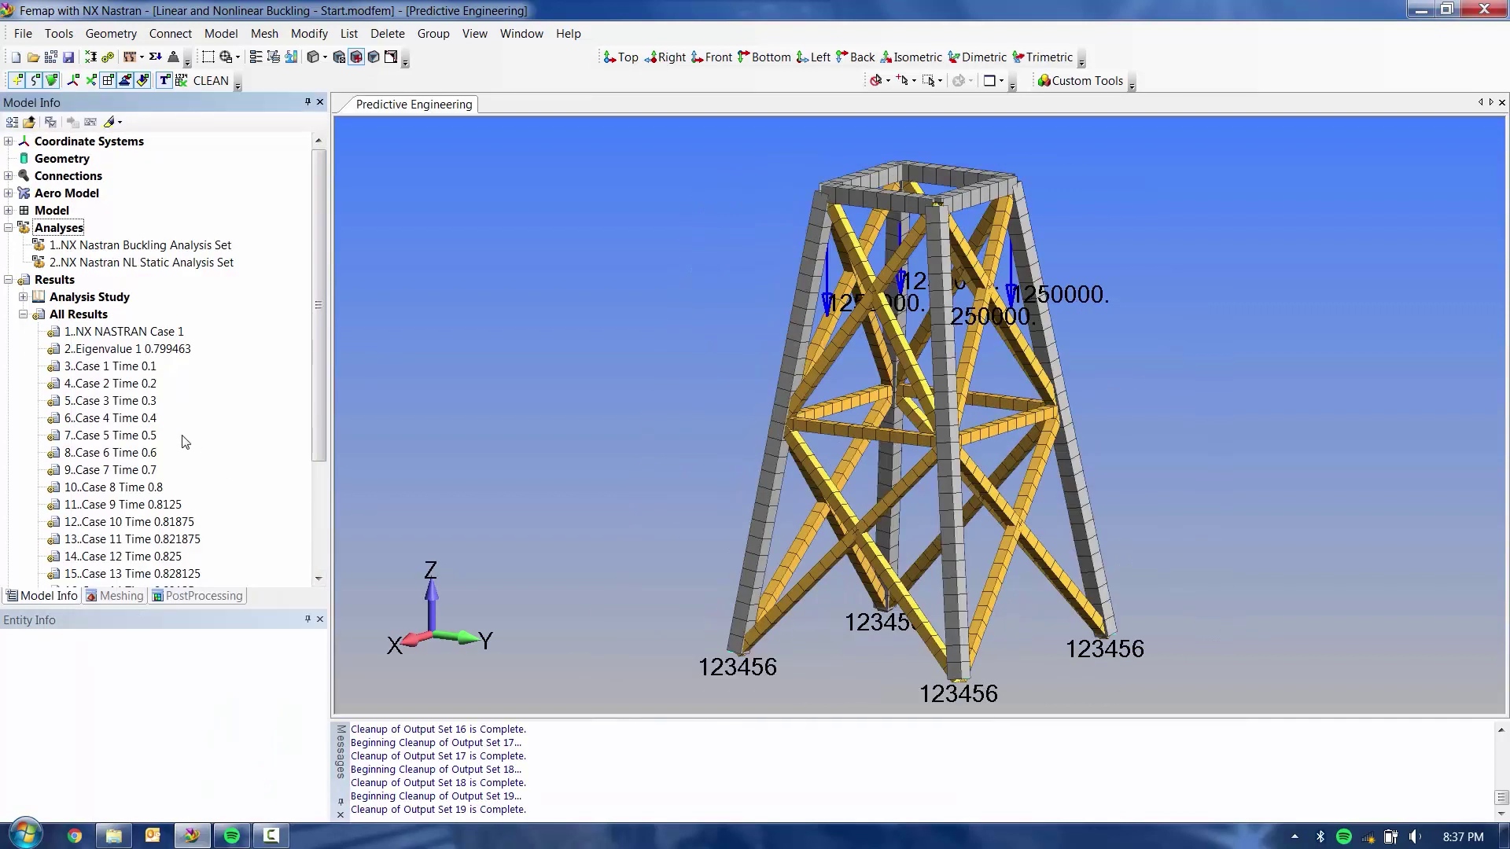
pyautogui.click(141, 366)
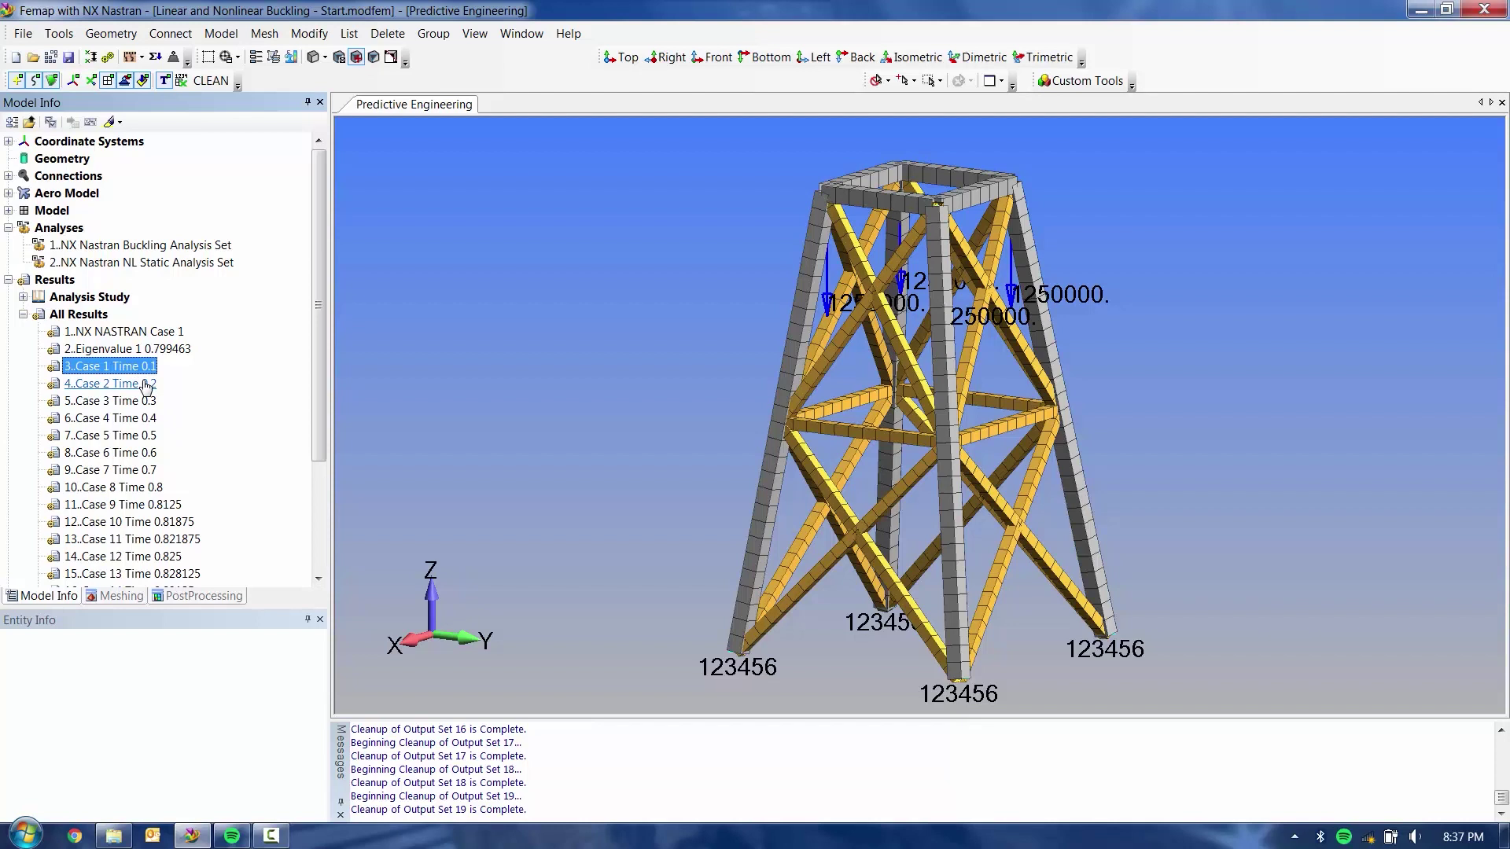
pyautogui.click(146, 384)
pyautogui.click(146, 401)
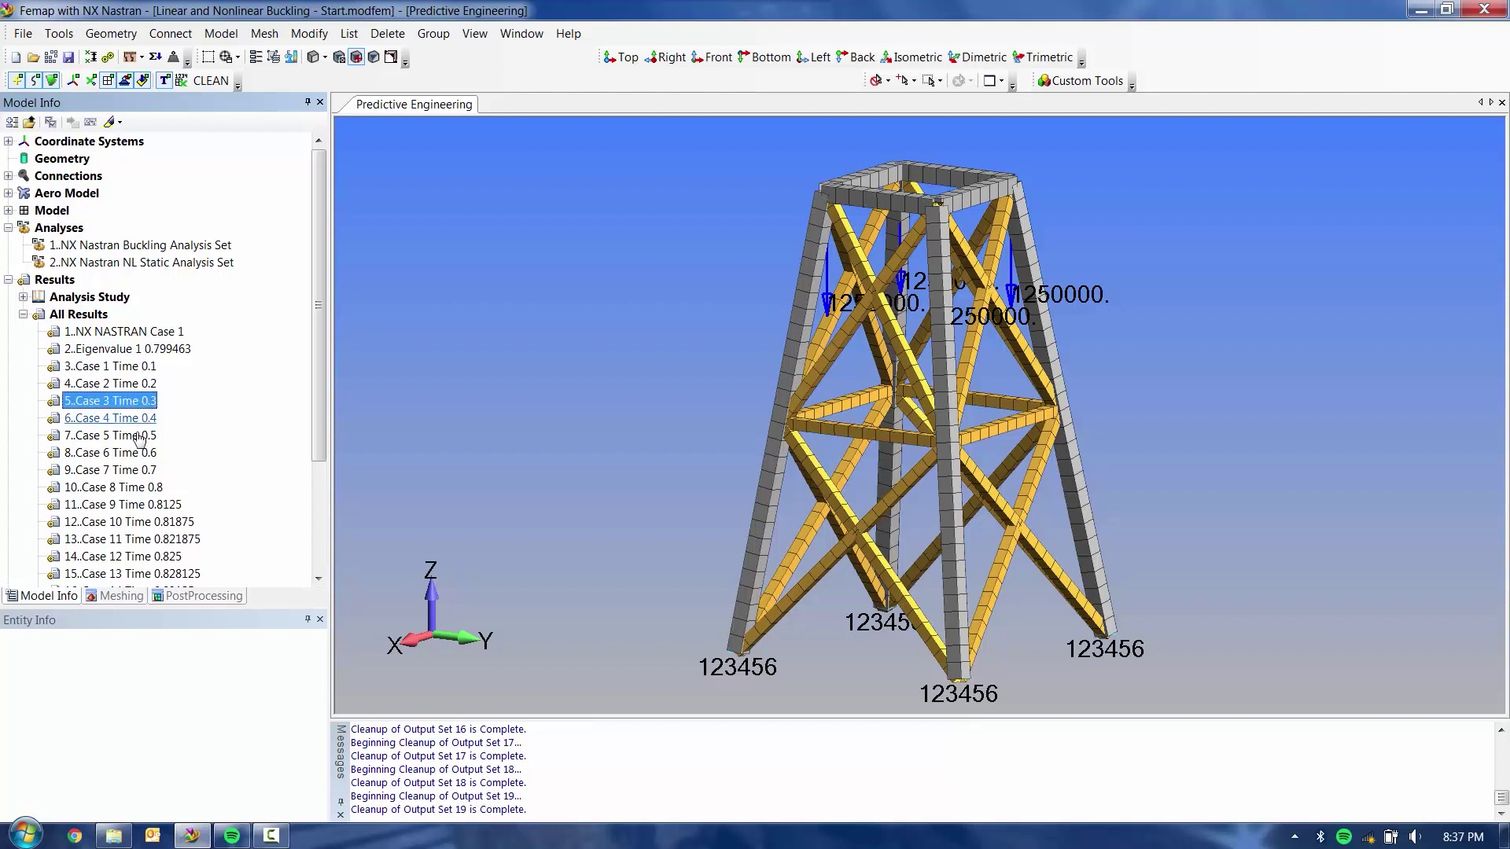
pyautogui.click(156, 488)
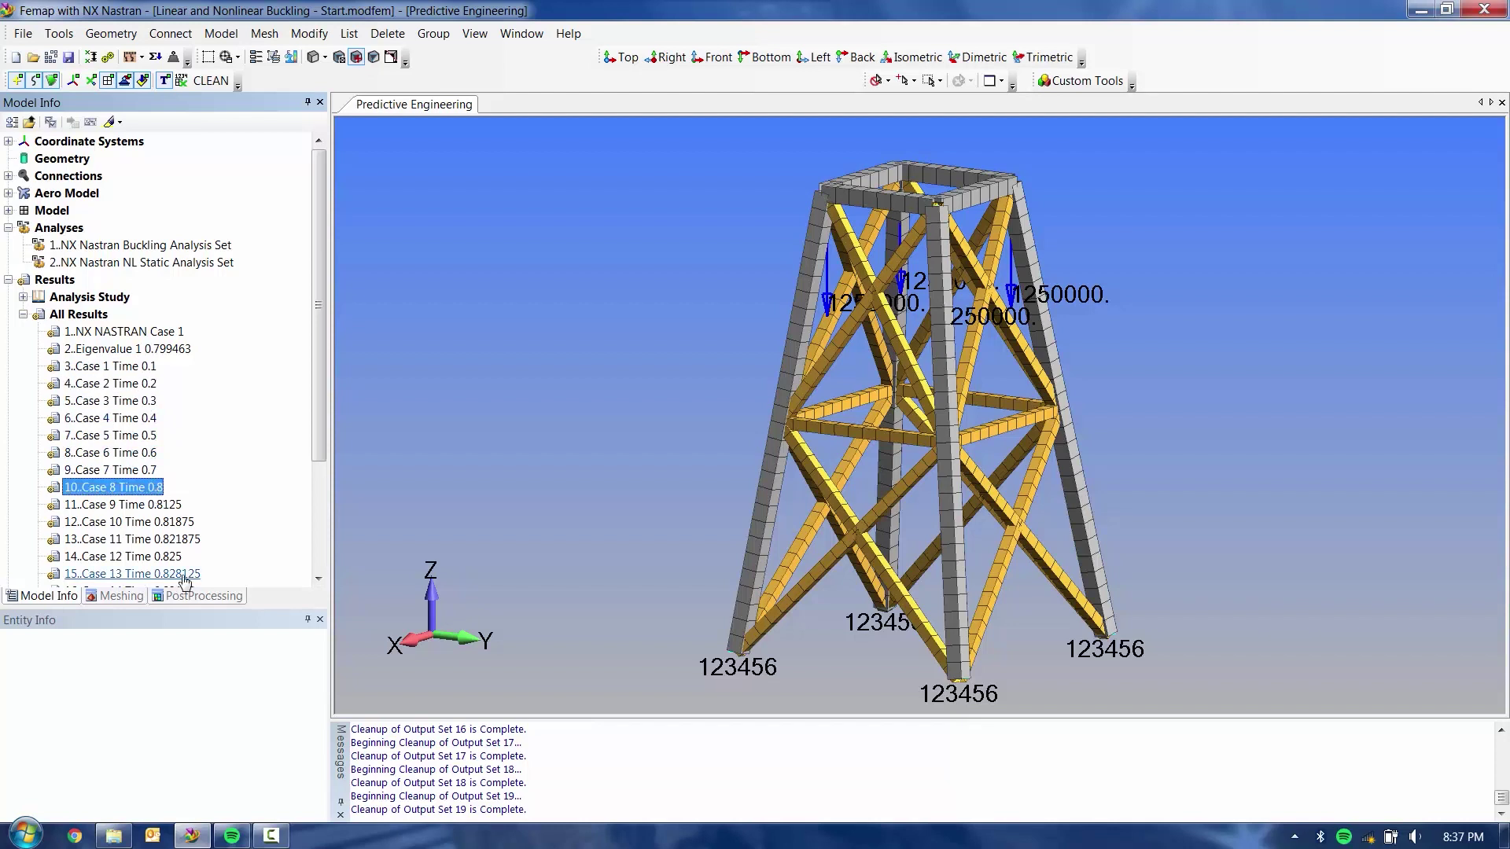
pyautogui.click(149, 503)
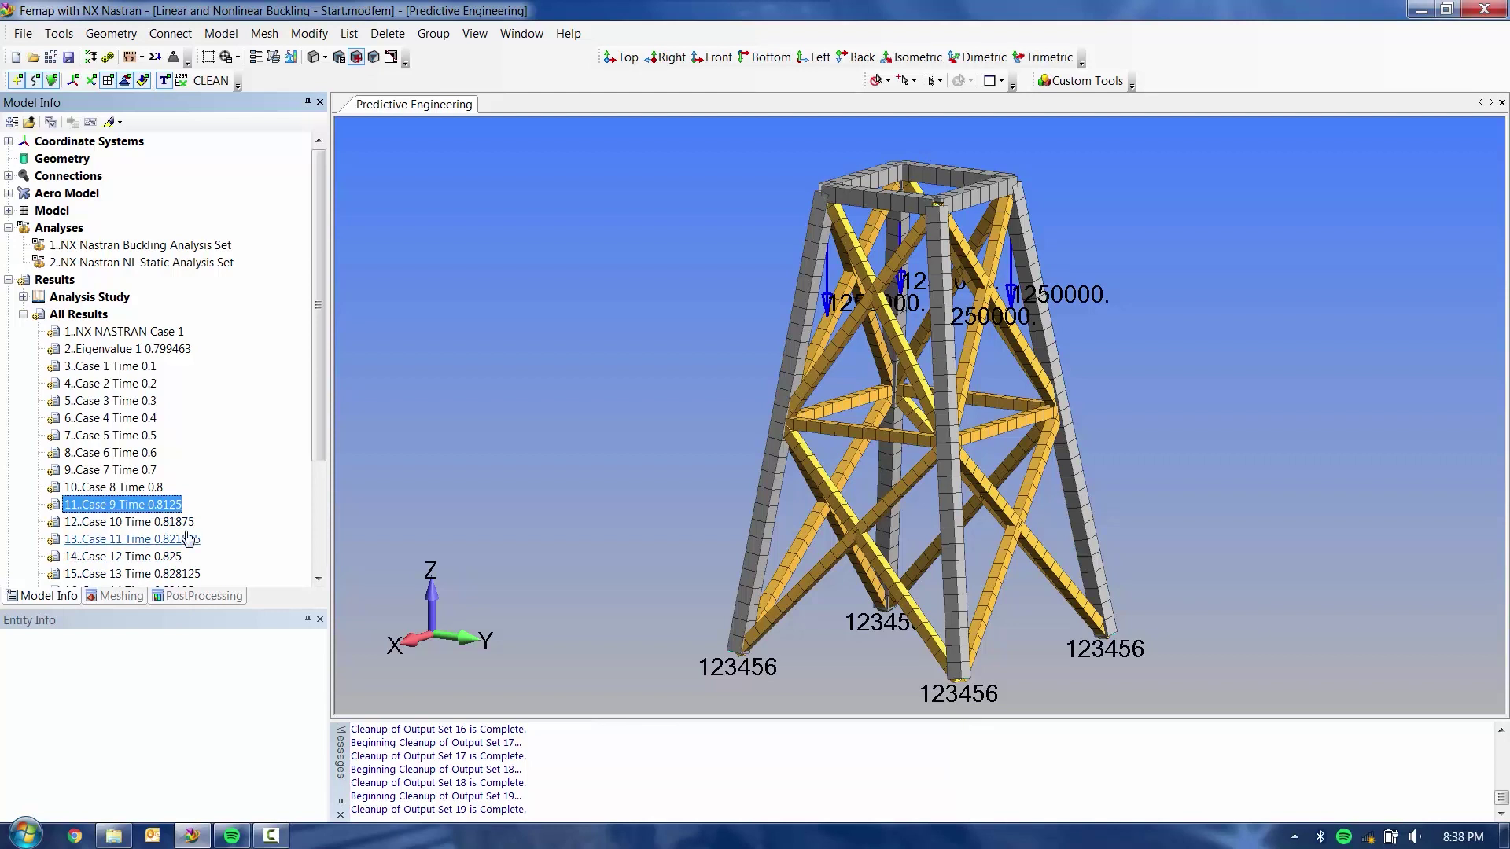
# Select the range 3..Case 1 Time 0.1 through 19..Case 17 Time 0.846875.
pyautogui.scroll(-1, 179, 472)
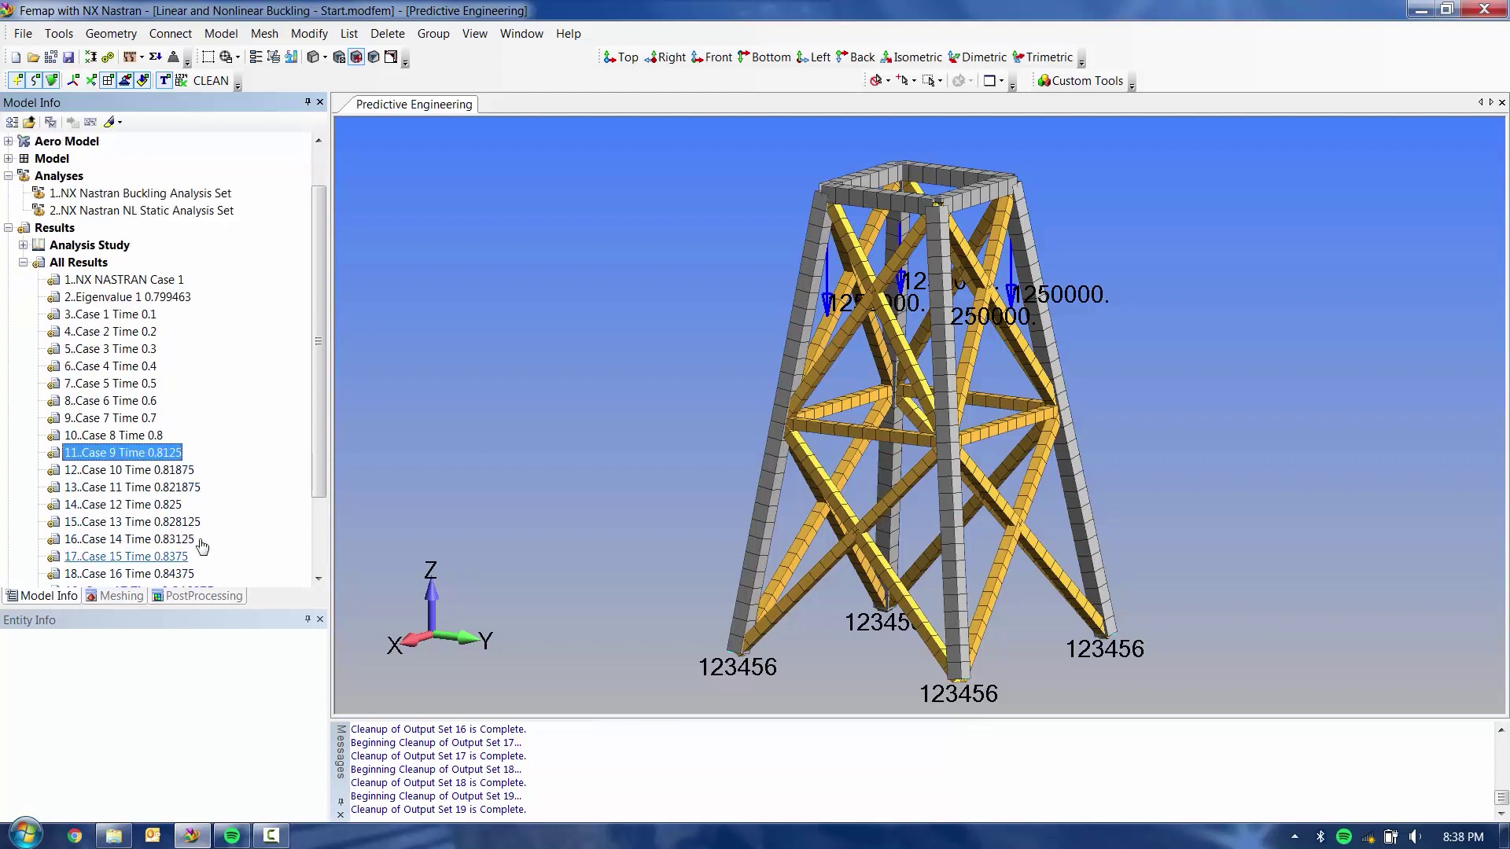
pyautogui.click(141, 314)
pyautogui.scroll(-2, 181, 472)
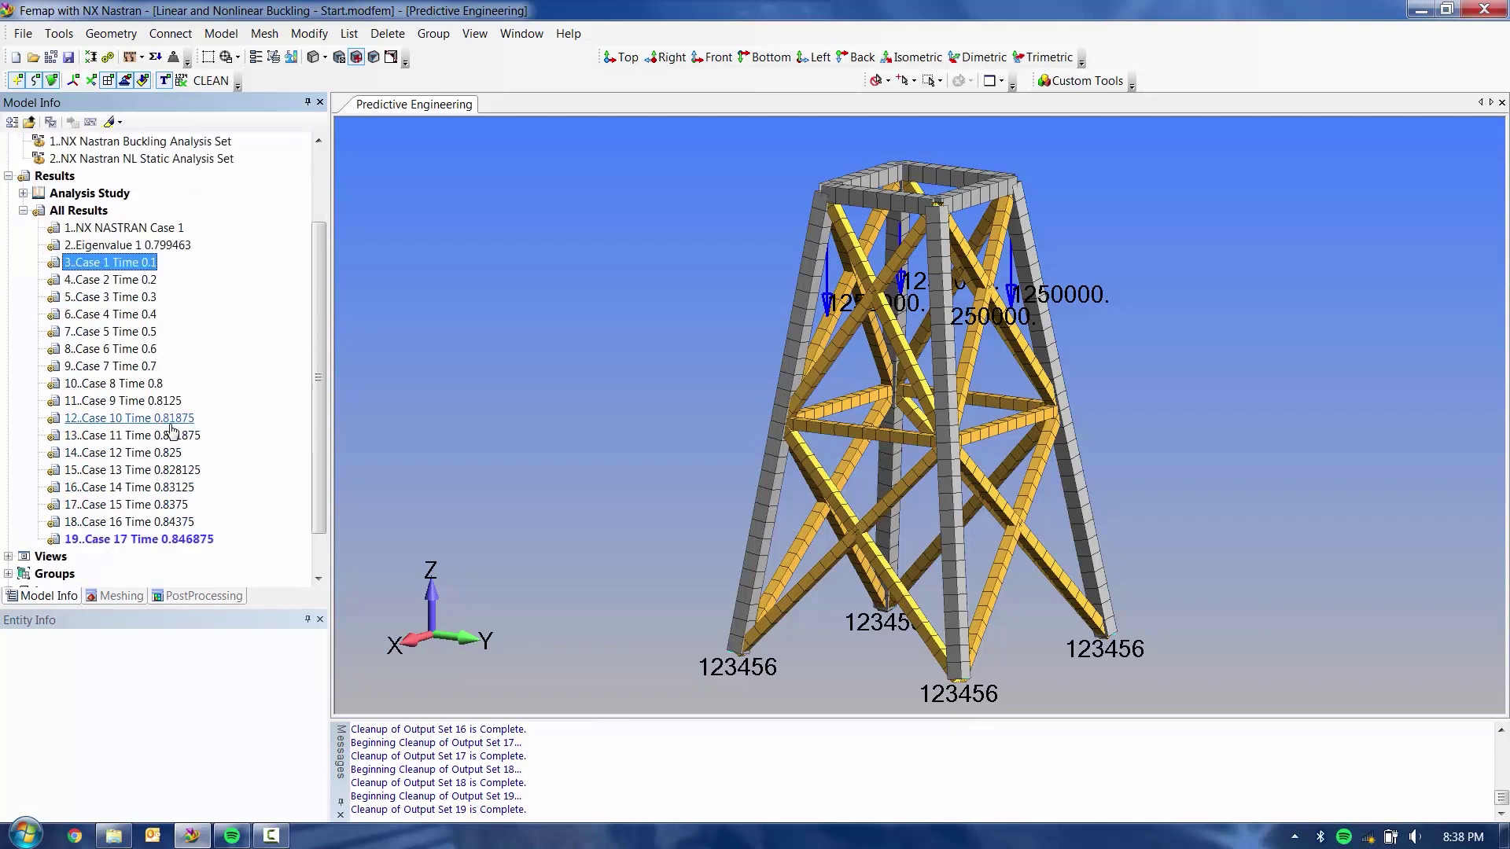
pyautogui.keyDown('shift'); pyautogui.click(186, 487); pyautogui.keyUp('shift')
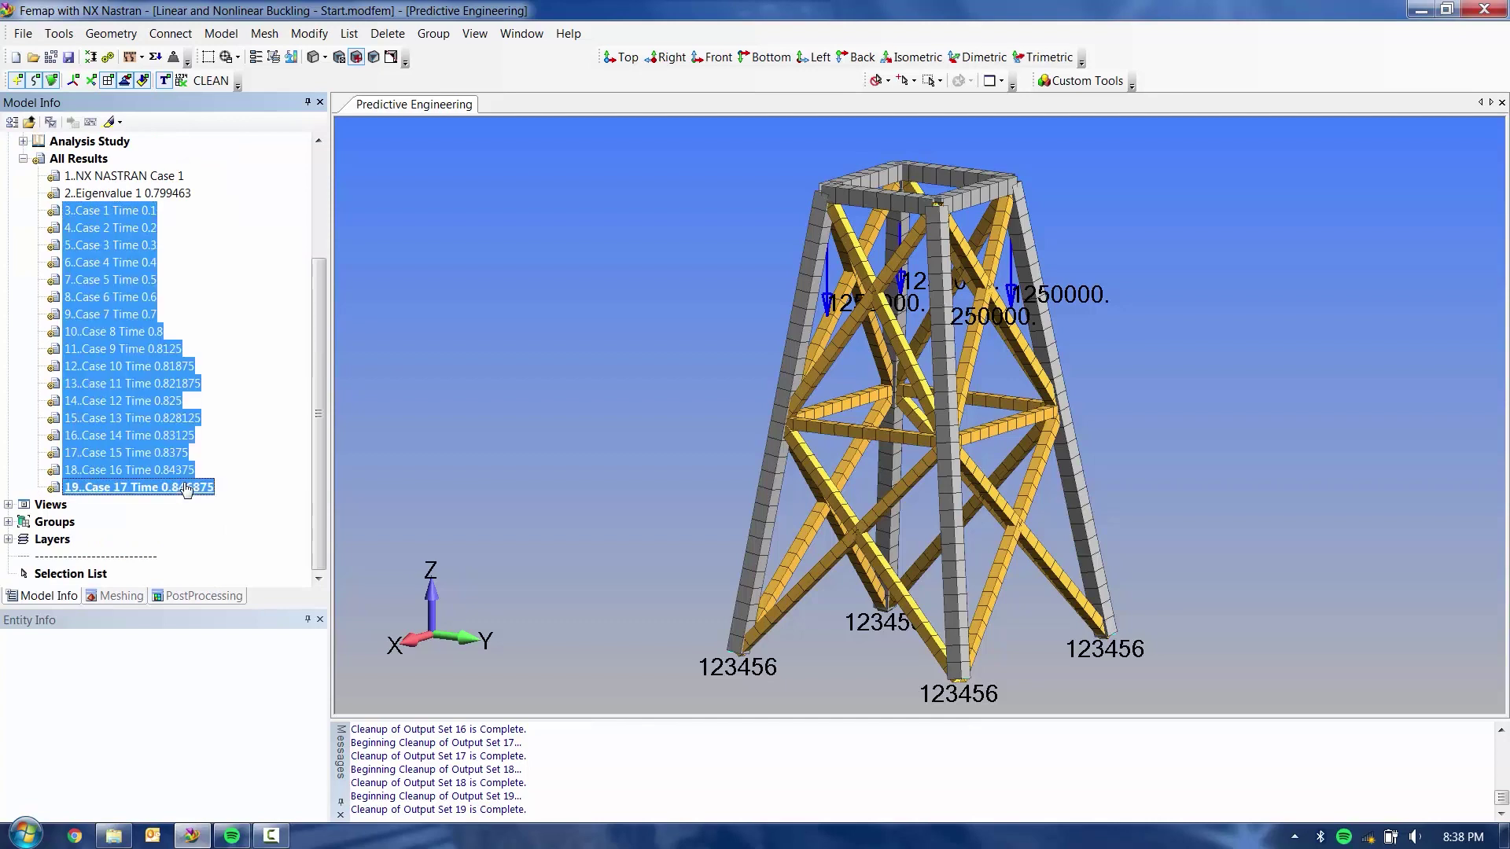
# MultiSet-animate the selected Case 1–17 output sets at Actual Deformations scale, then stop the animation.
pyautogui.rightClick(145, 452)
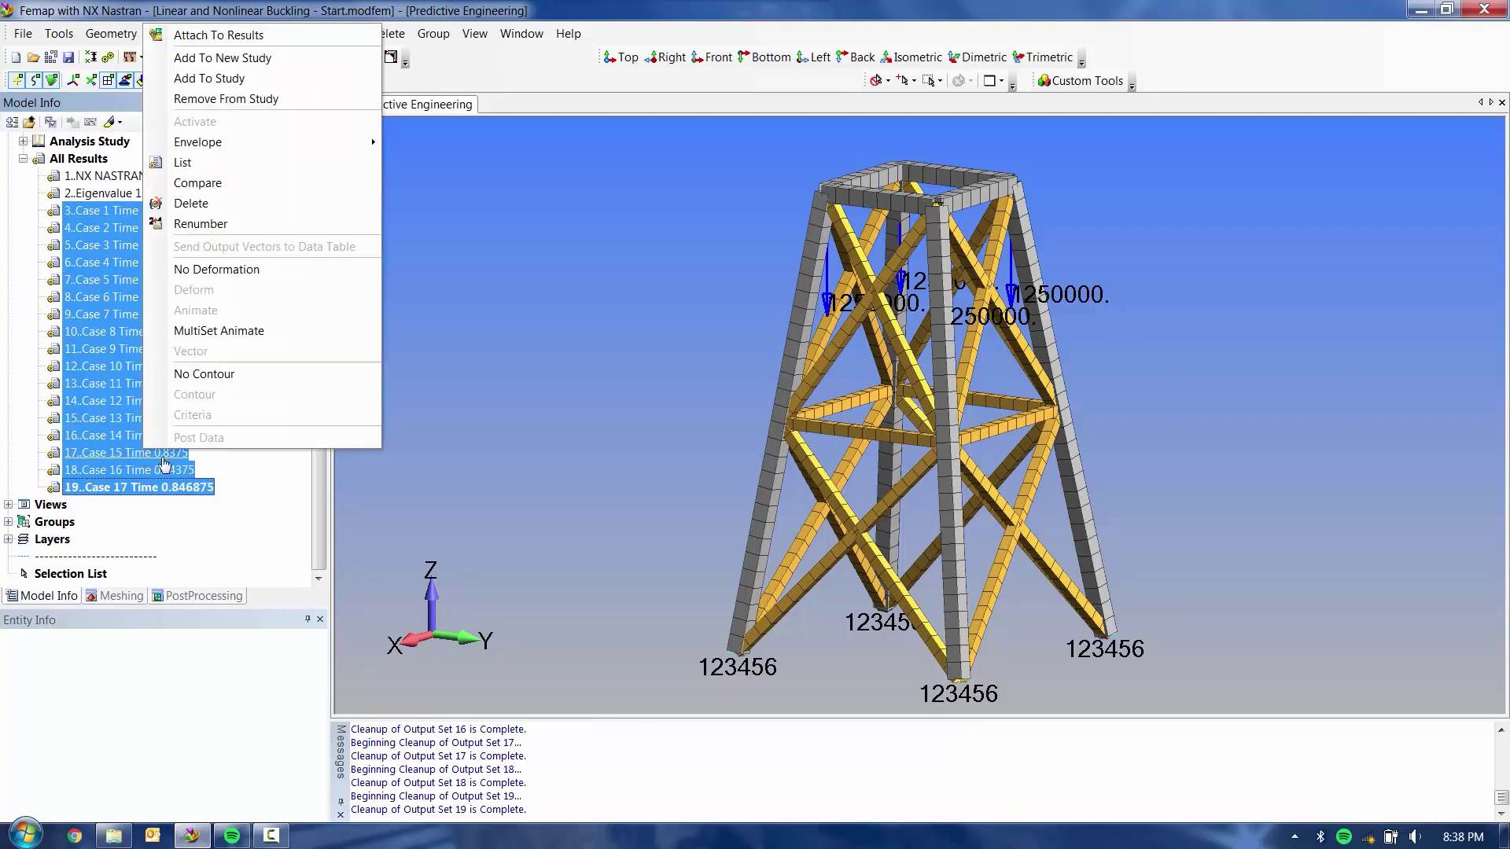
pyautogui.click(222, 336)
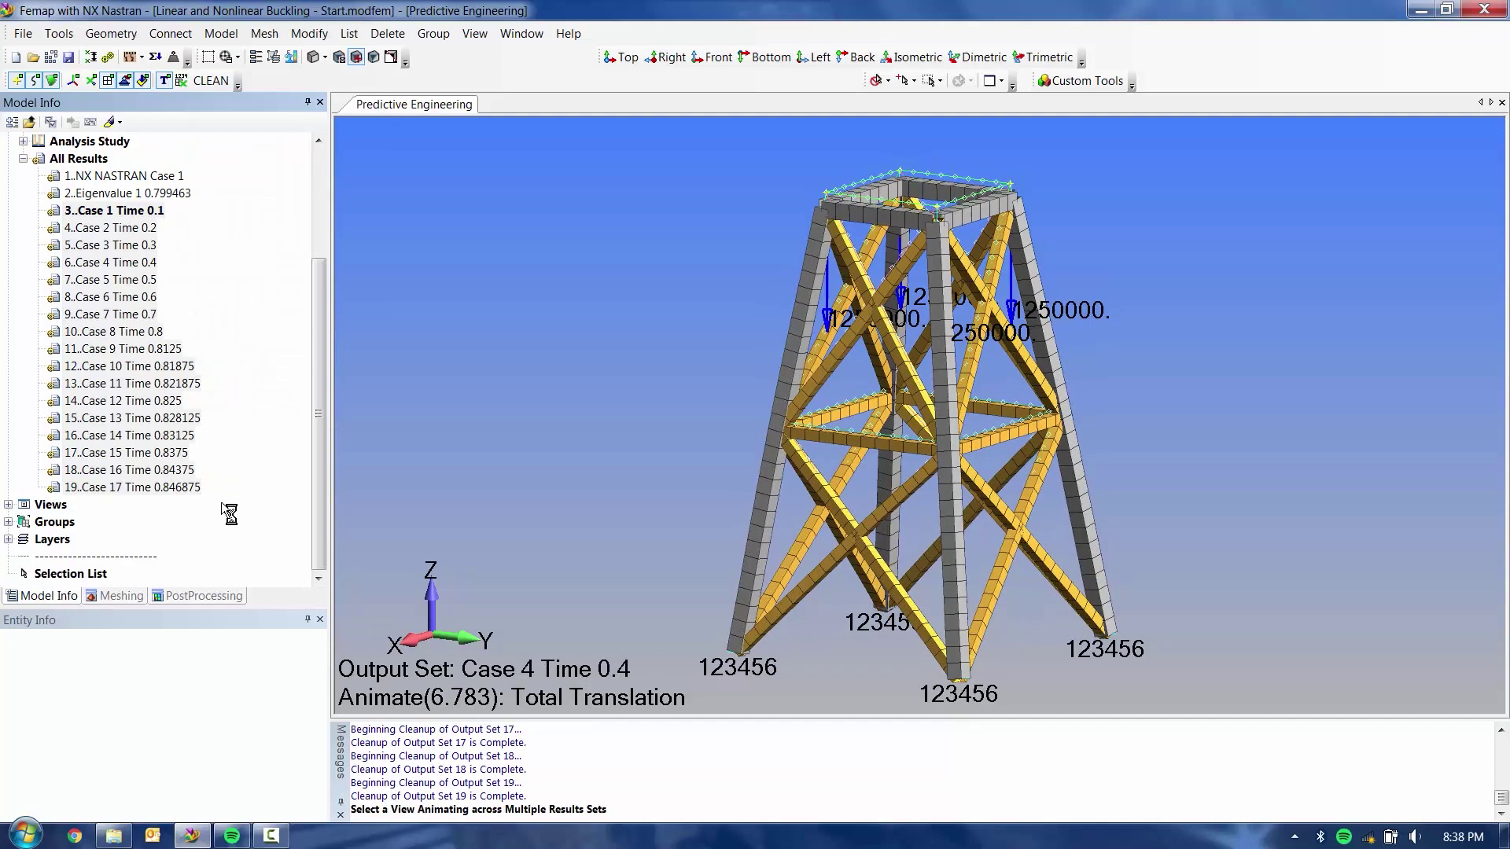
pyautogui.click(199, 596)
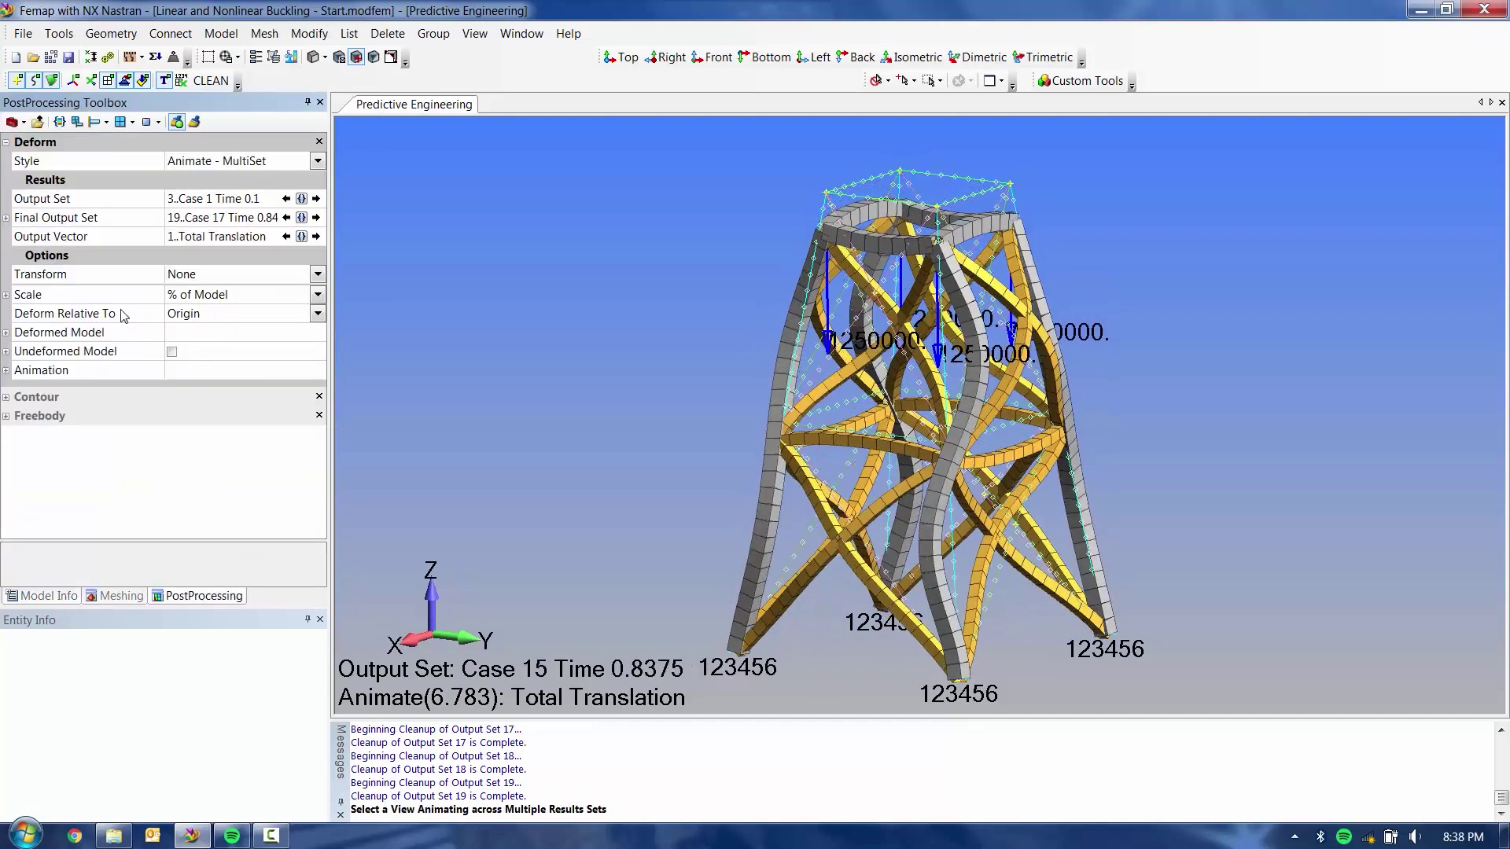
pyautogui.click(205, 297)
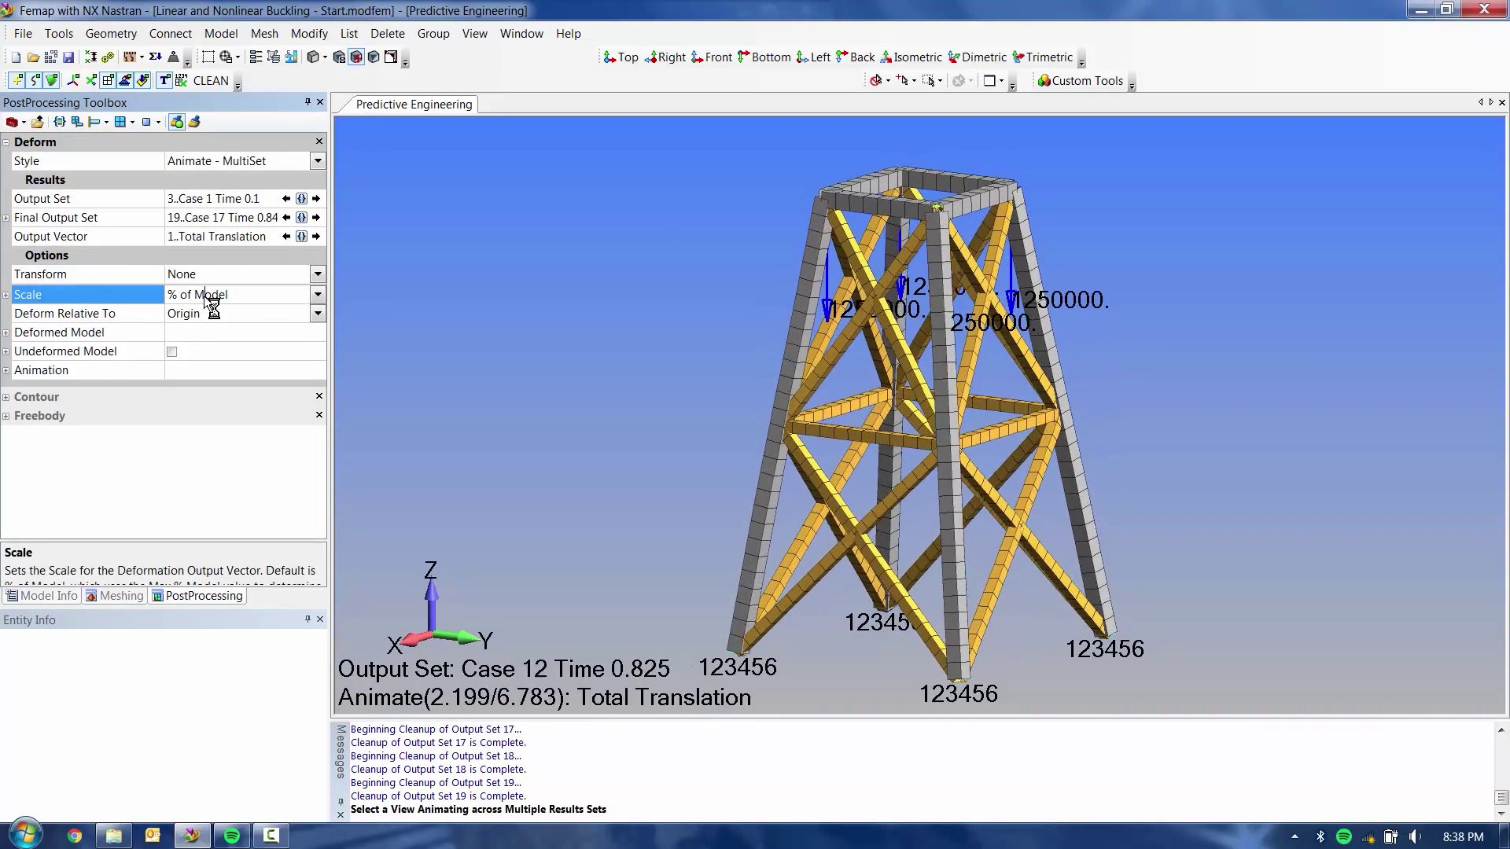
pyautogui.doubleClick(206, 298)
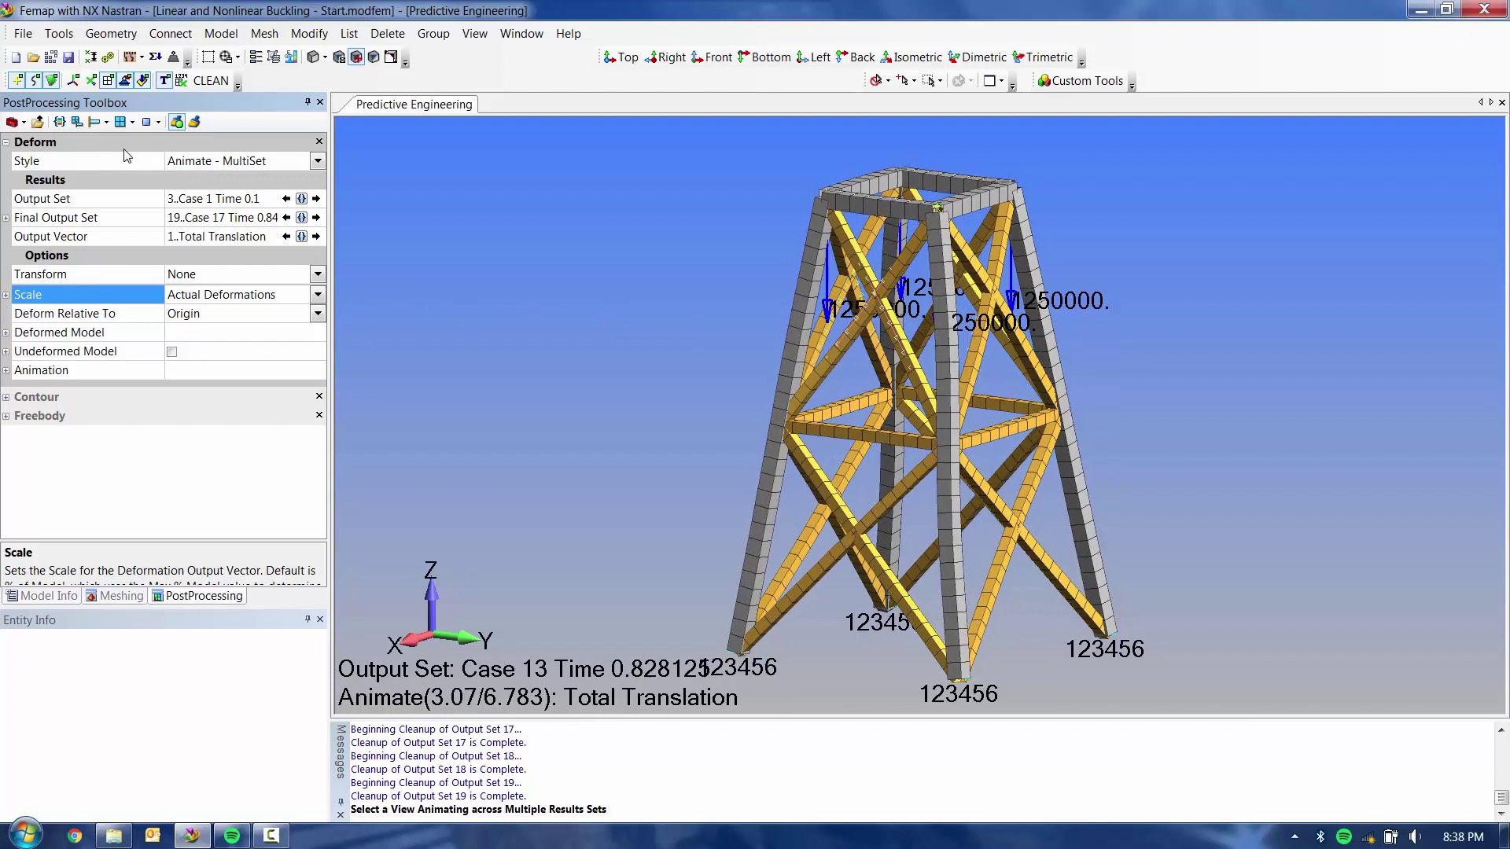
pyautogui.press('Escape')
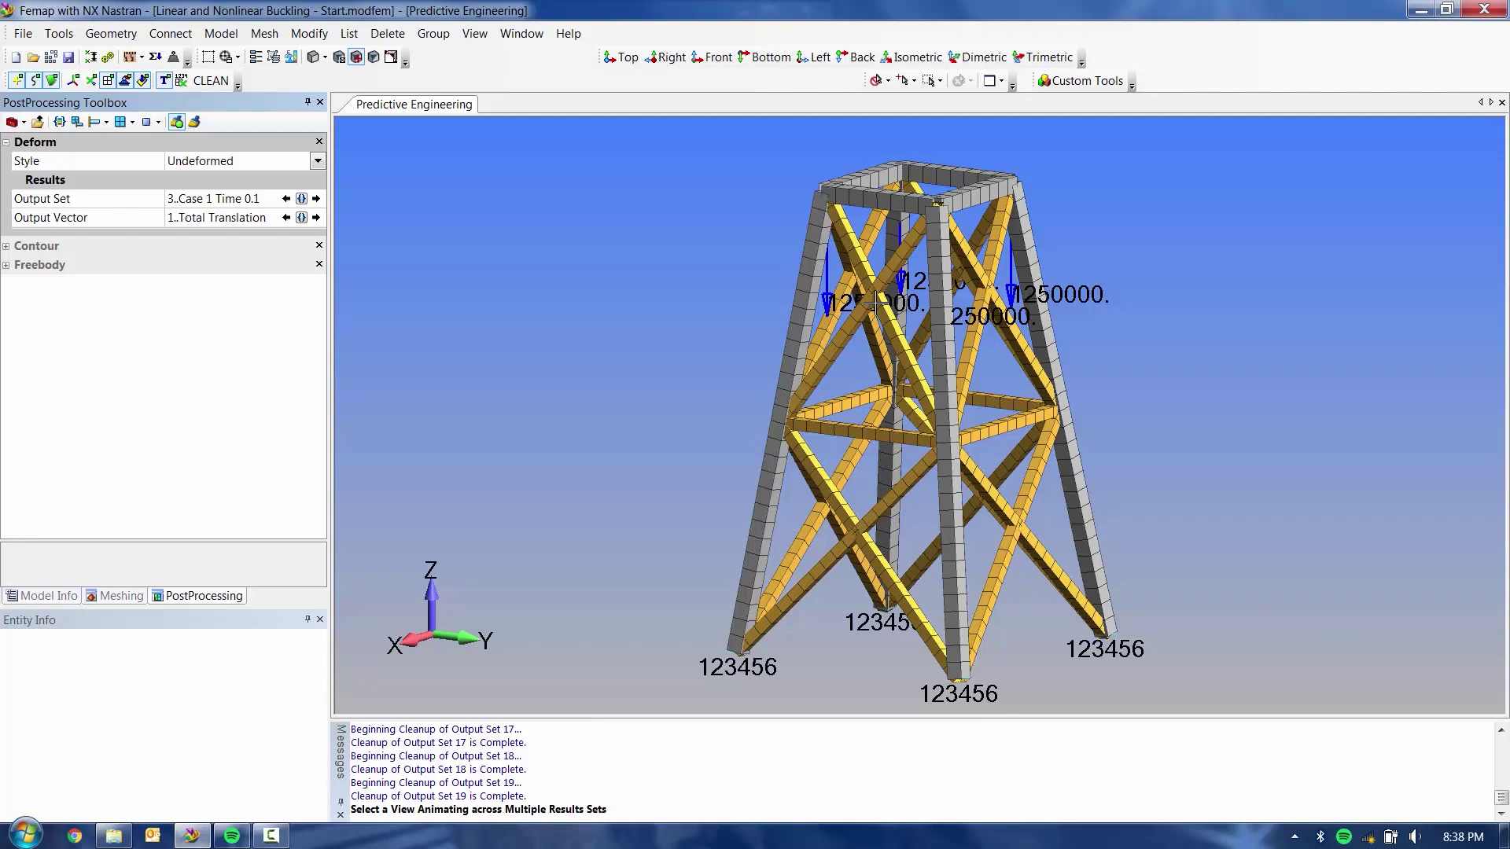
# Open the Charting panel and delete all existing chart data series.
pyautogui.click(59, 35)
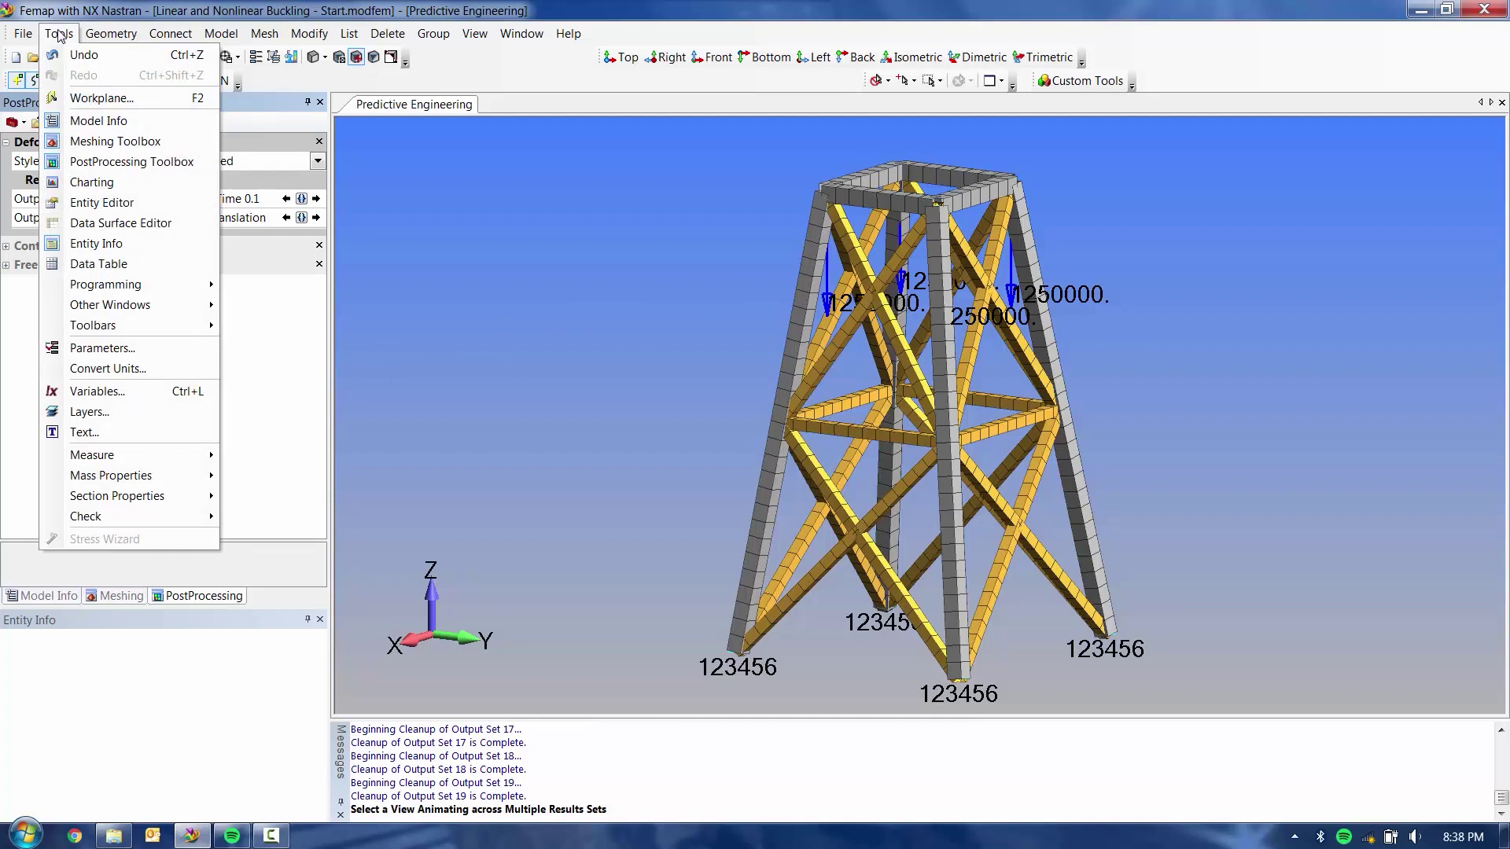
pyautogui.click(110, 182)
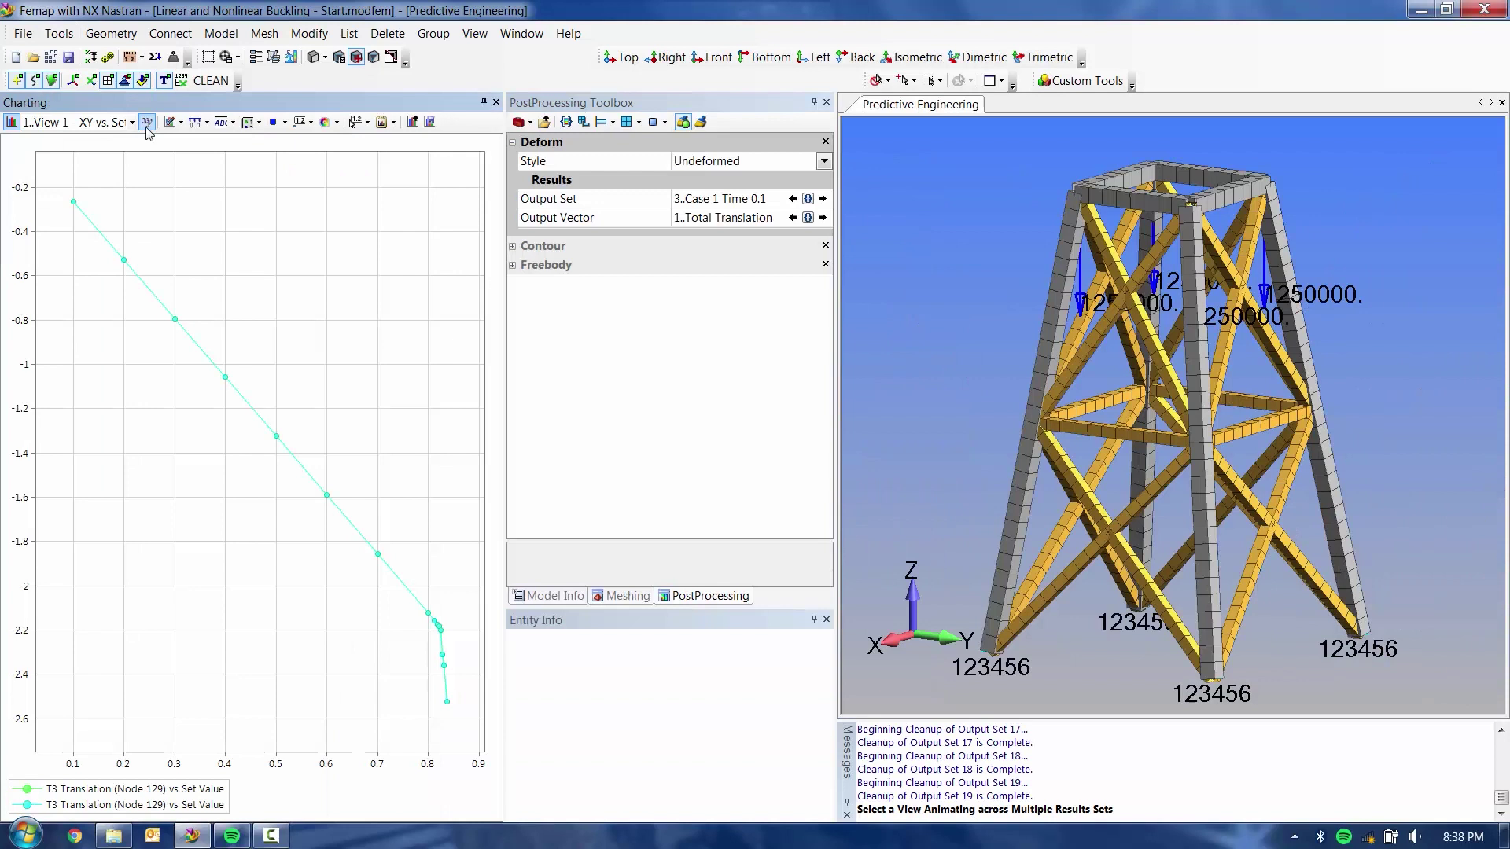
pyautogui.click(147, 123)
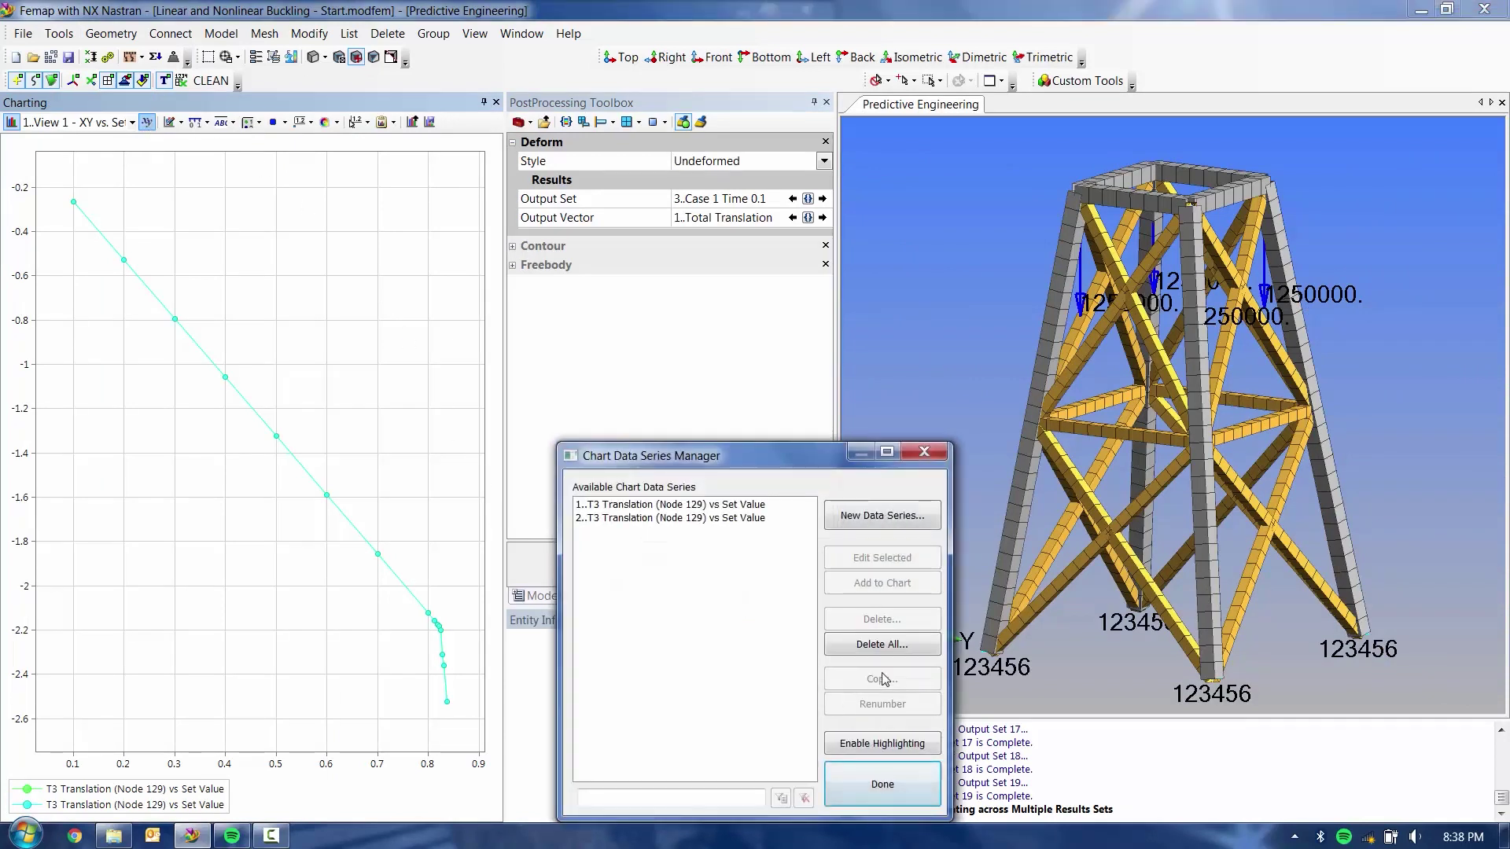
pyautogui.click(882, 645)
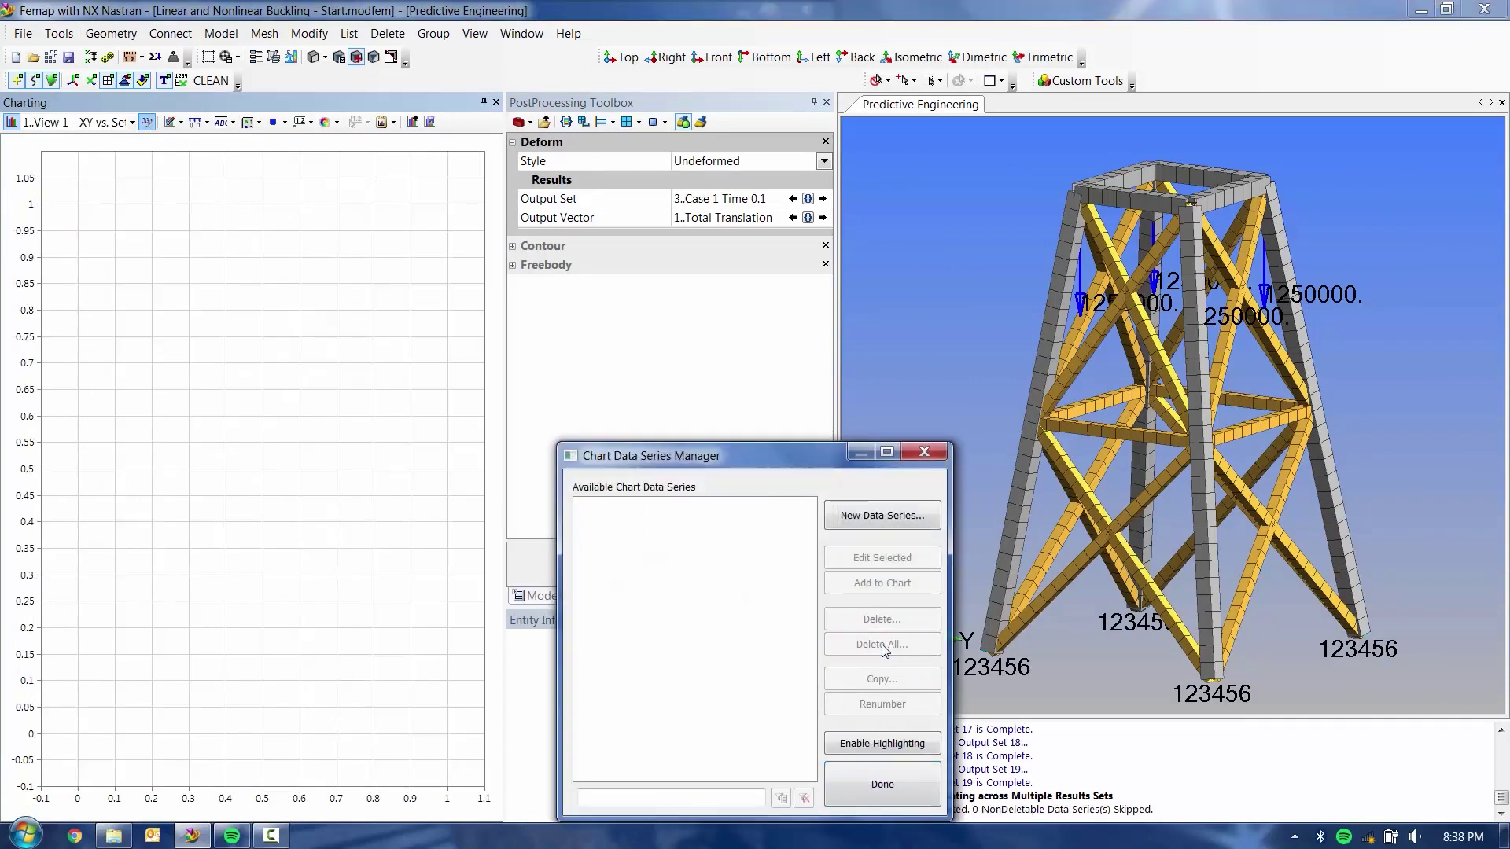
# Create a Vector vs. Output Set series spanning Case 1 Time 0.1 to Case 17 Time 0.846875.
pyautogui.click(875, 517)
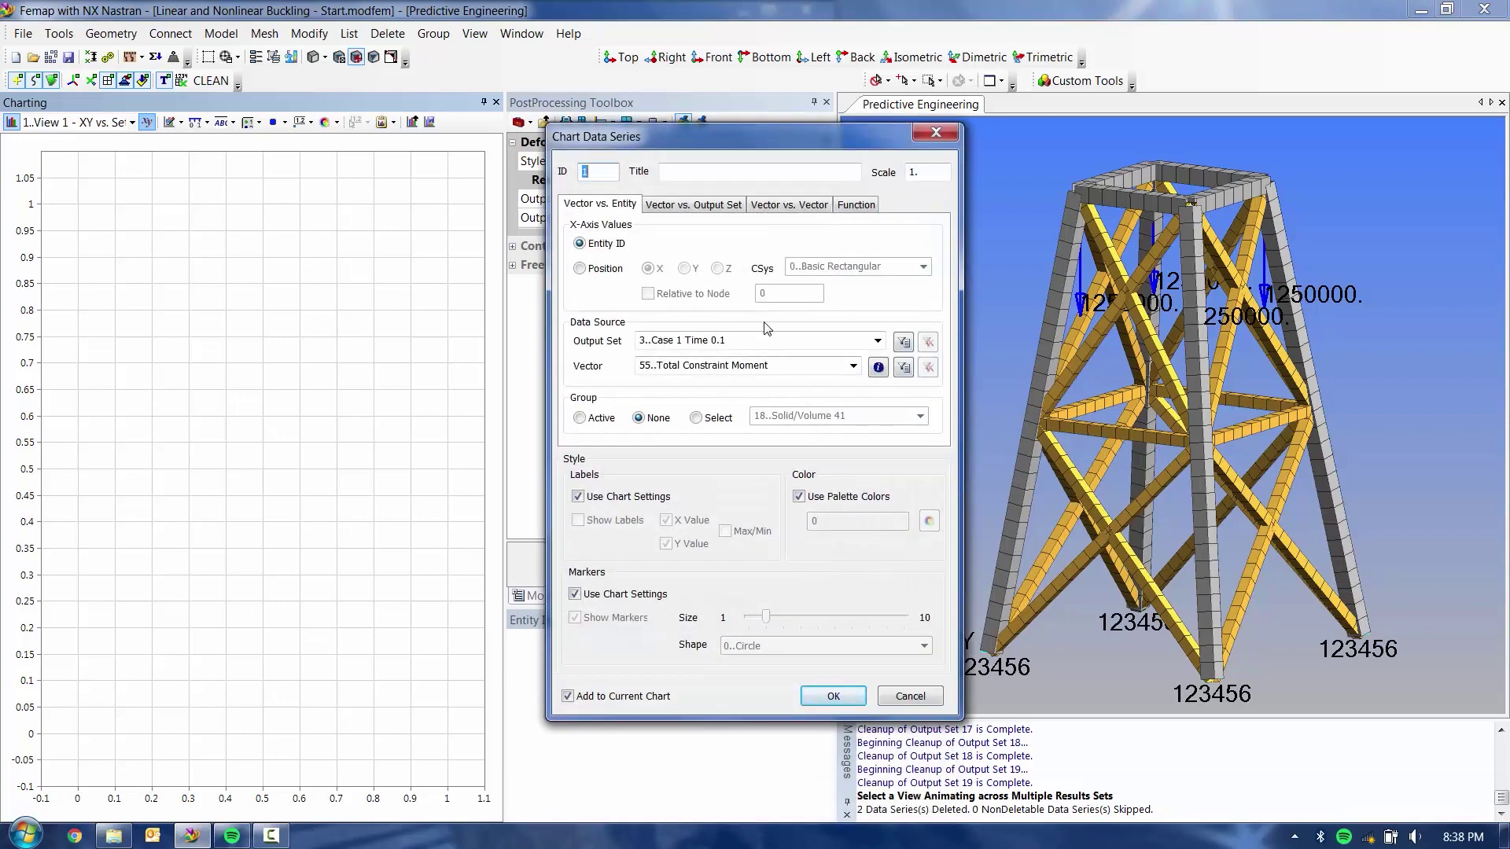
pyautogui.click(710, 207)
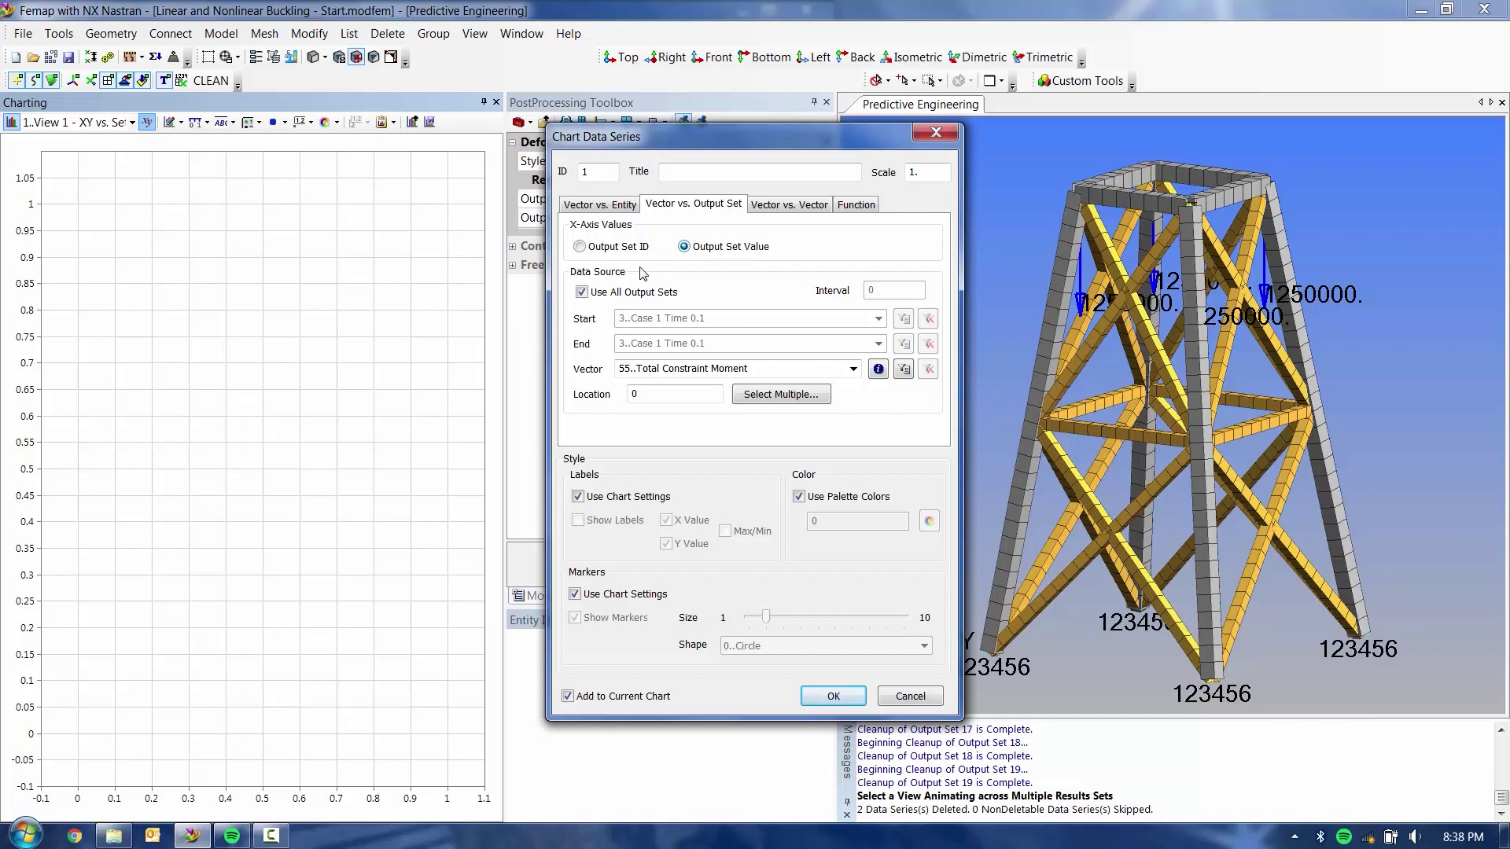
pyautogui.click(582, 292)
pyautogui.click(878, 318)
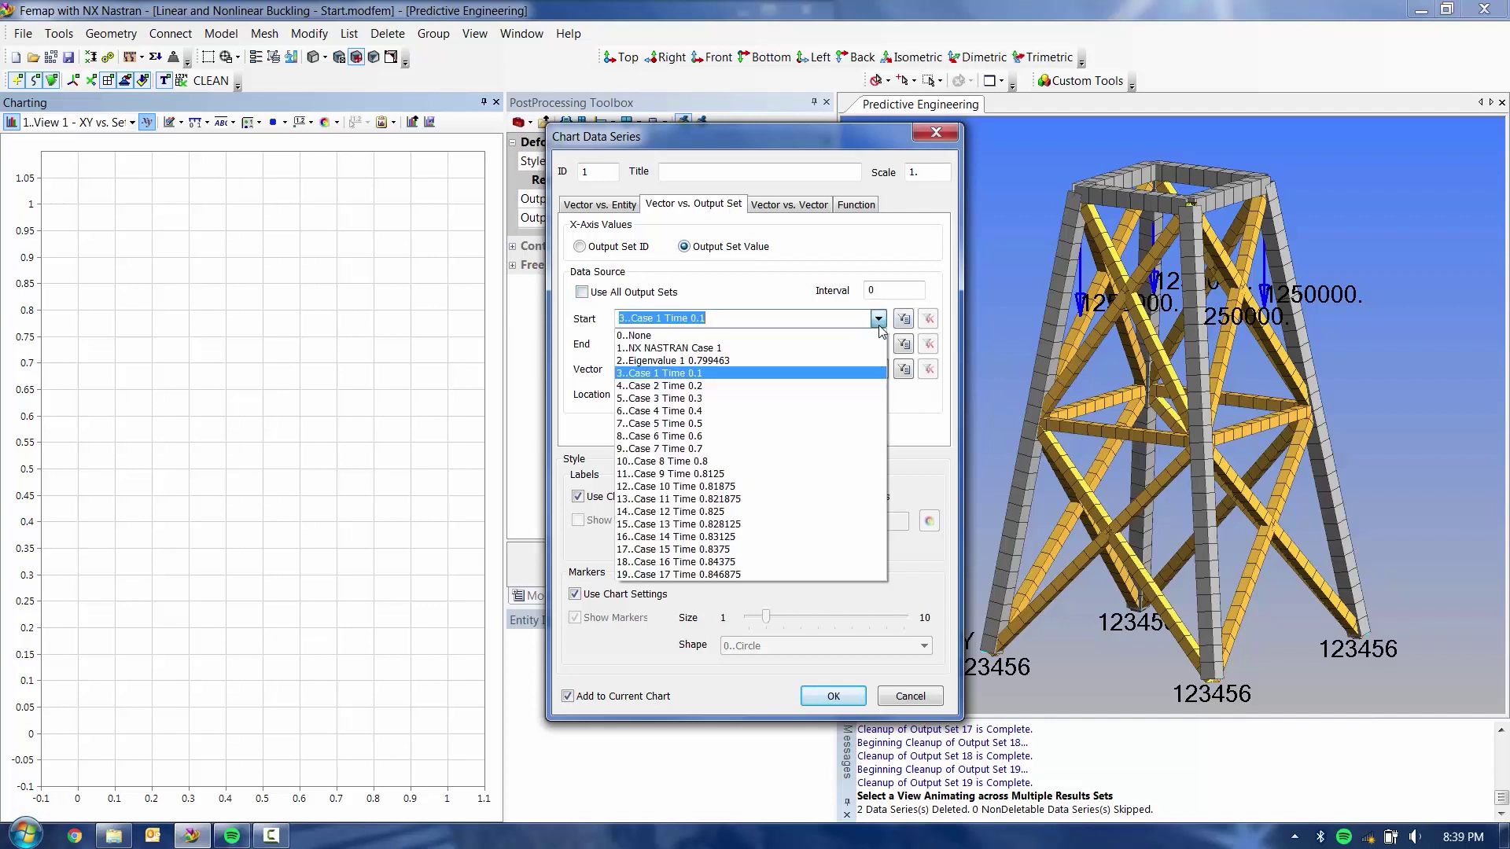
pyautogui.click(733, 368)
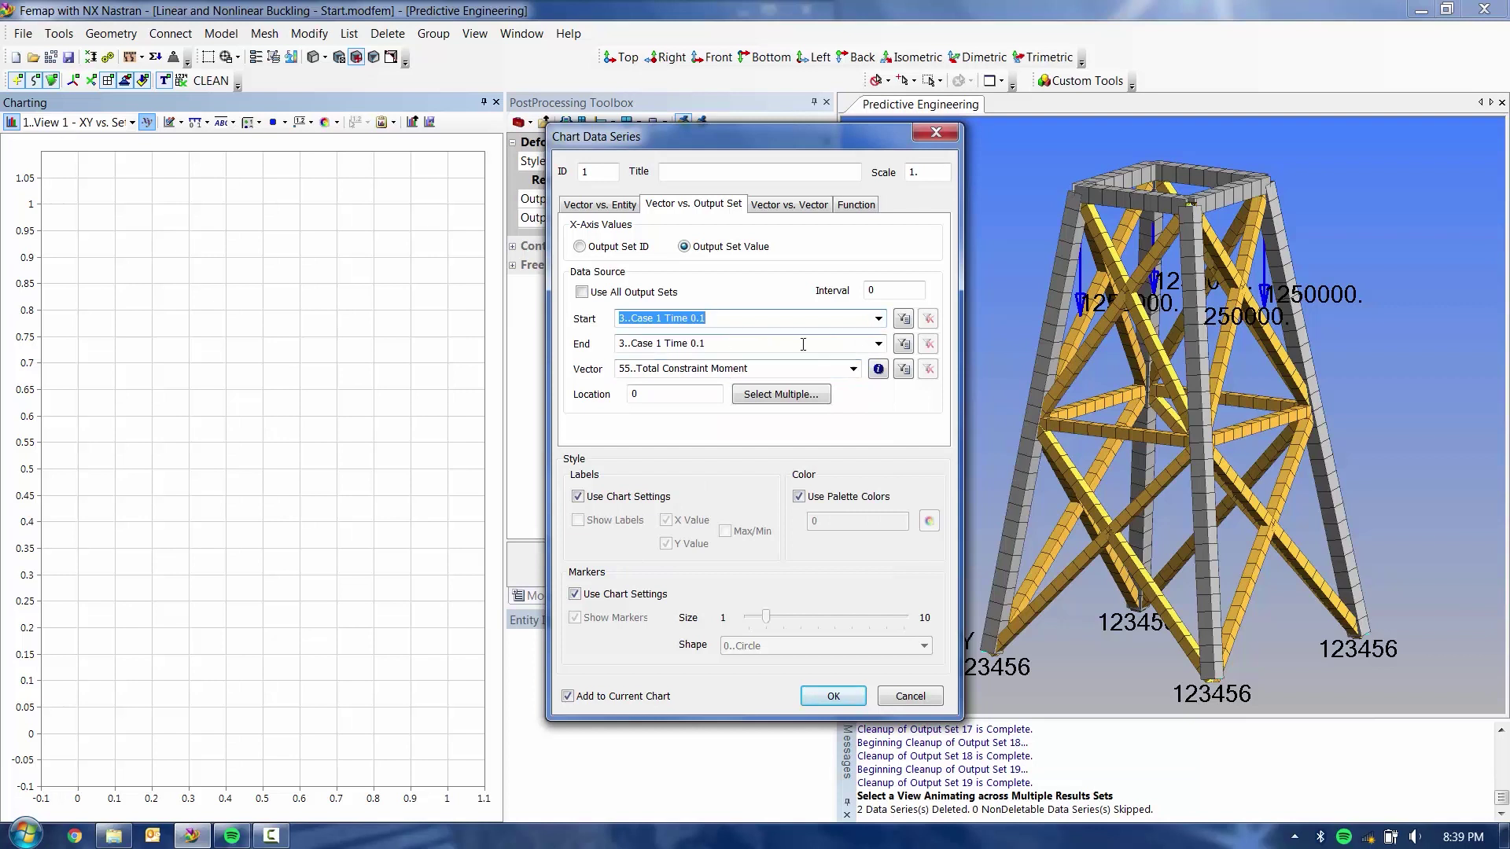
pyautogui.click(879, 343)
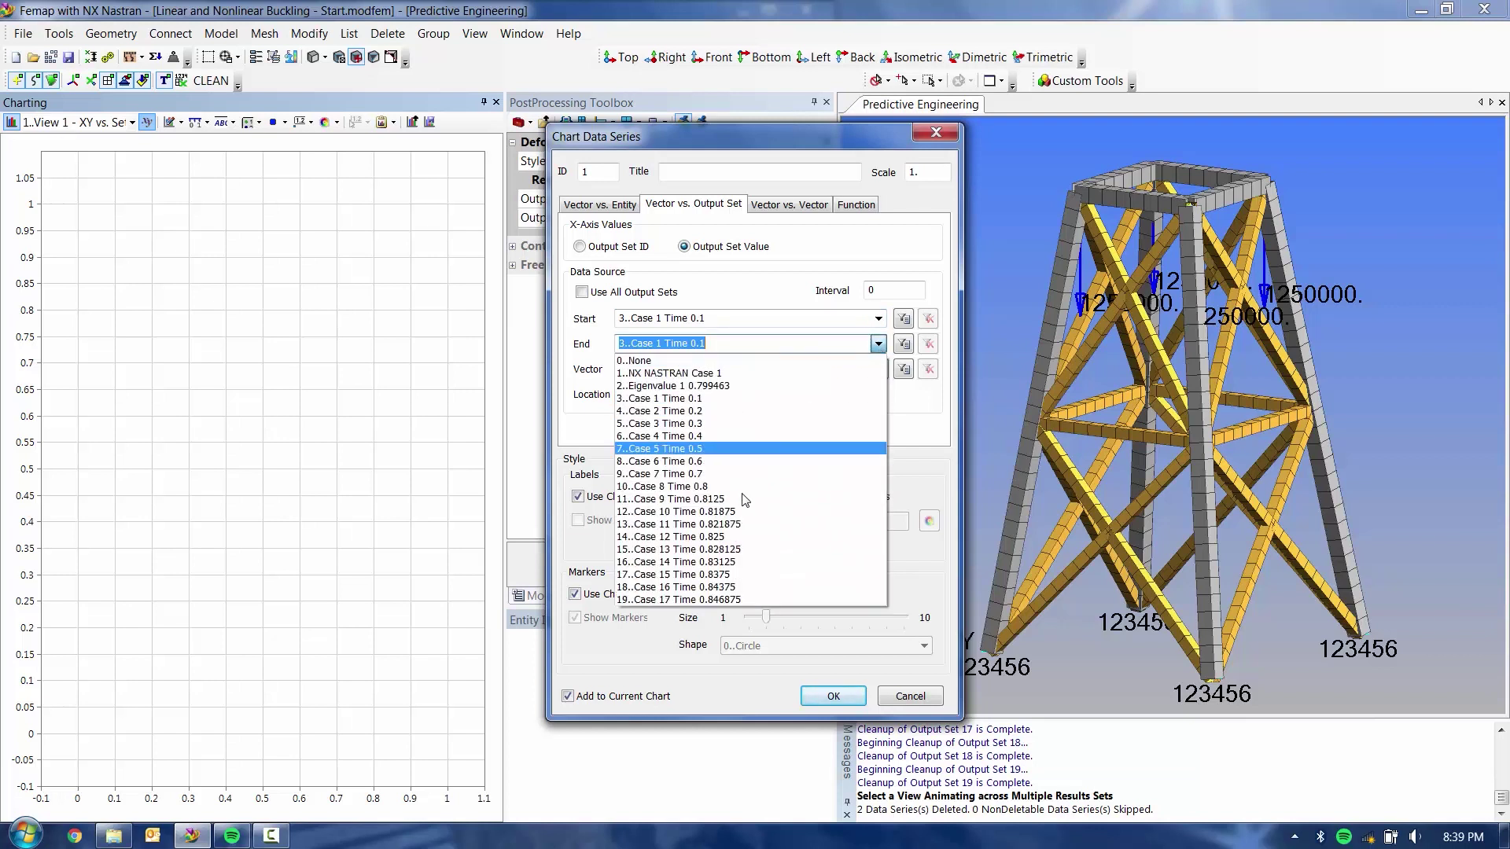
pyautogui.click(710, 600)
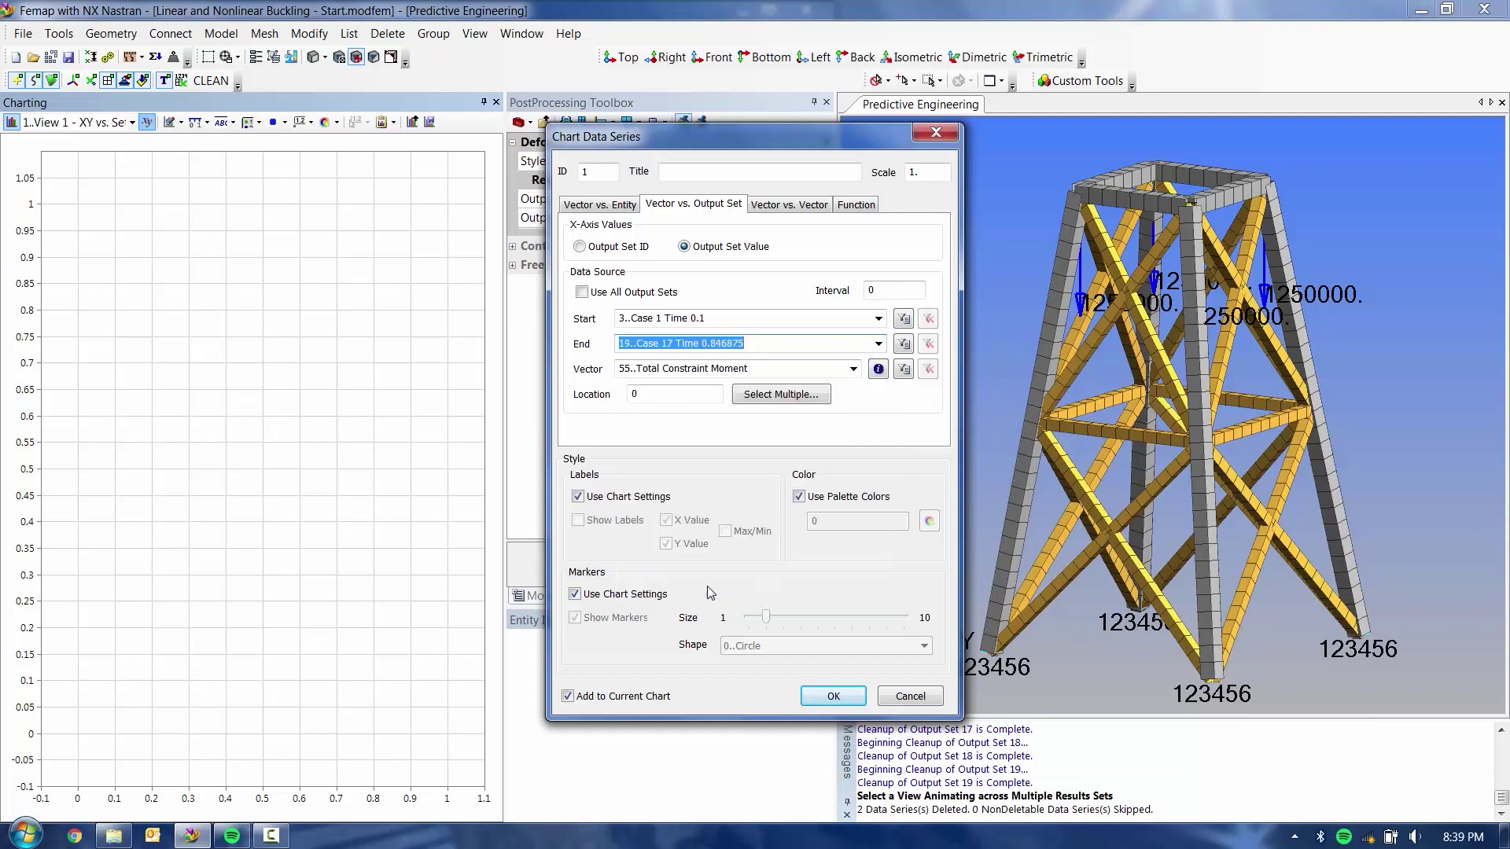
# Plot T3 Translation at node 247 as the series and close the Data Series Manager.
pyautogui.click(853, 369)
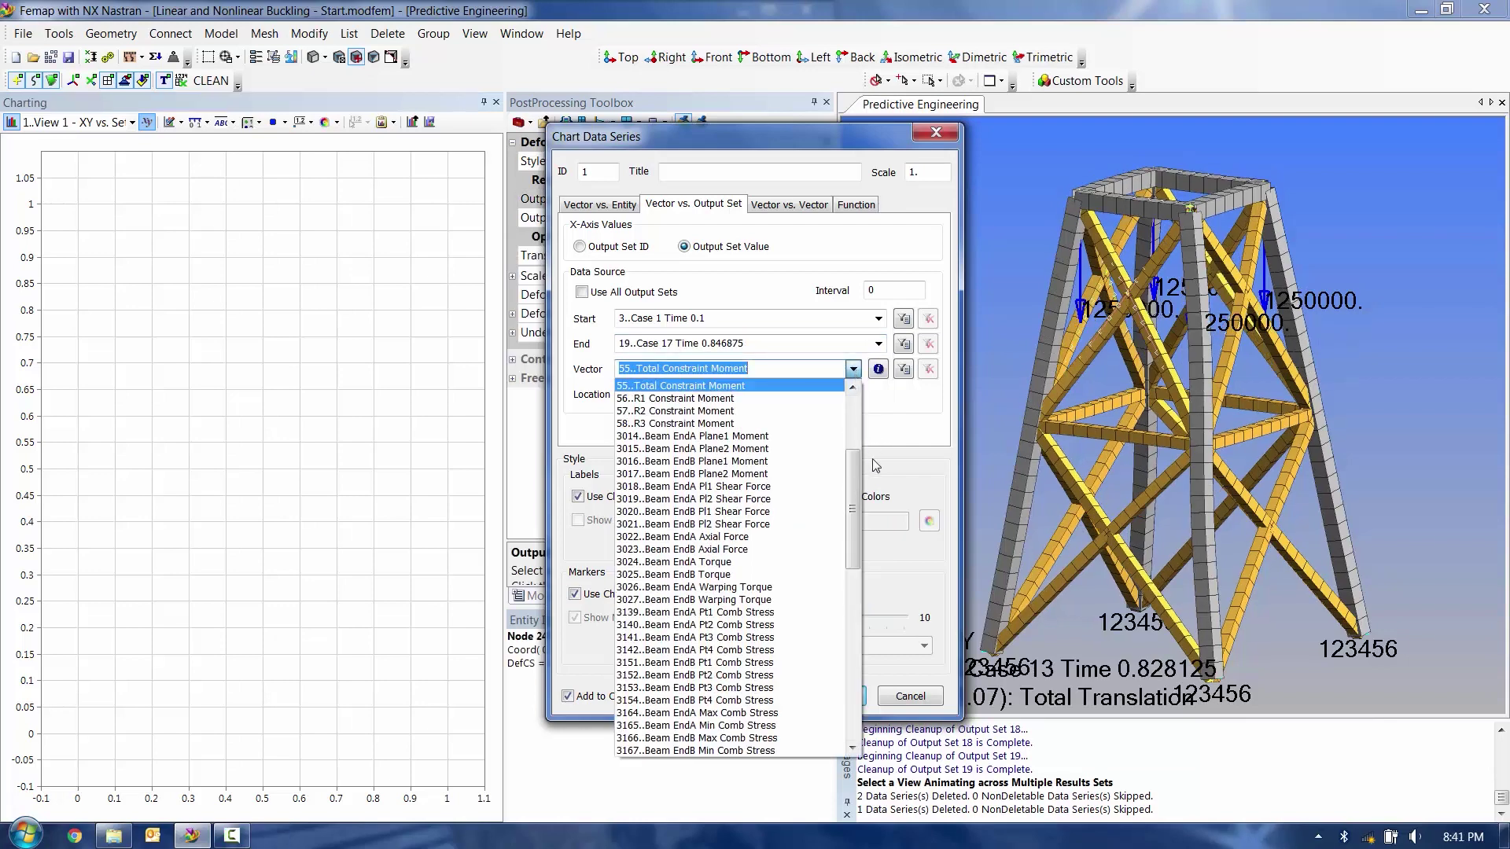
pyautogui.scroll(5, 856, 479)
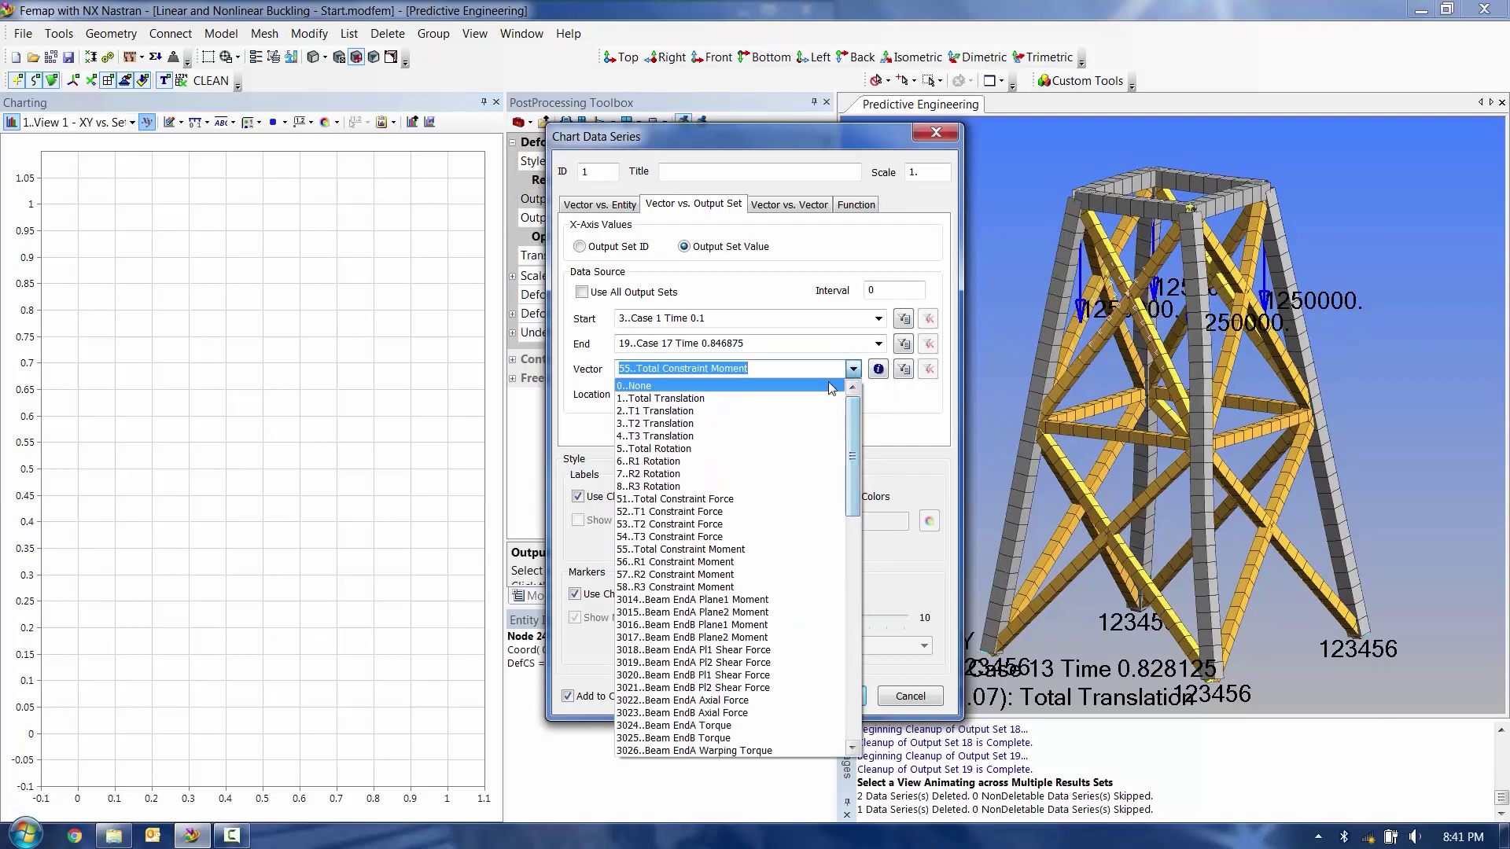
pyautogui.click(661, 437)
pyautogui.click(706, 393)
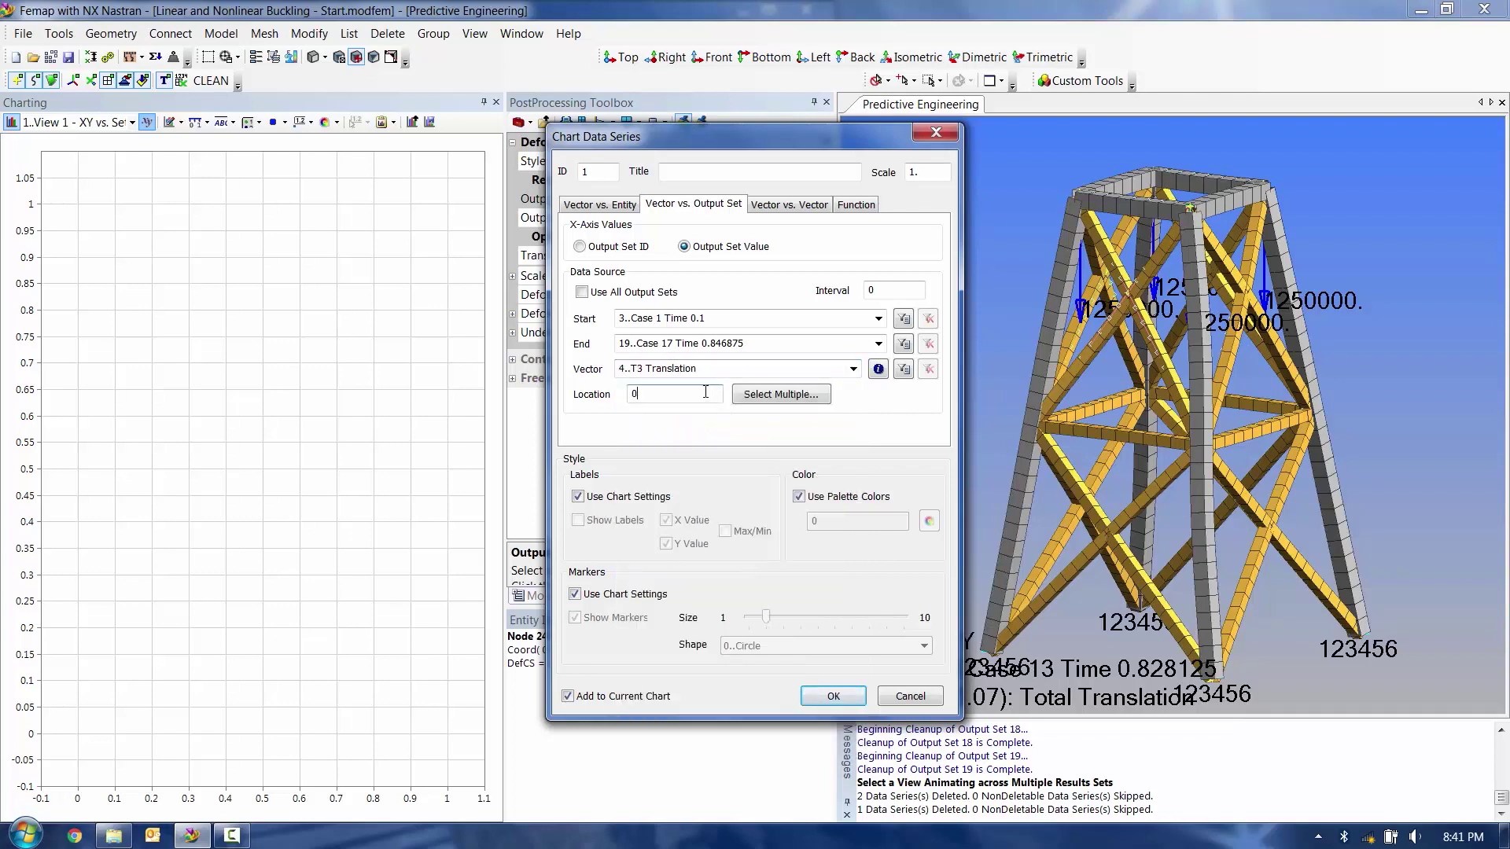
pyautogui.click(1057, 181)
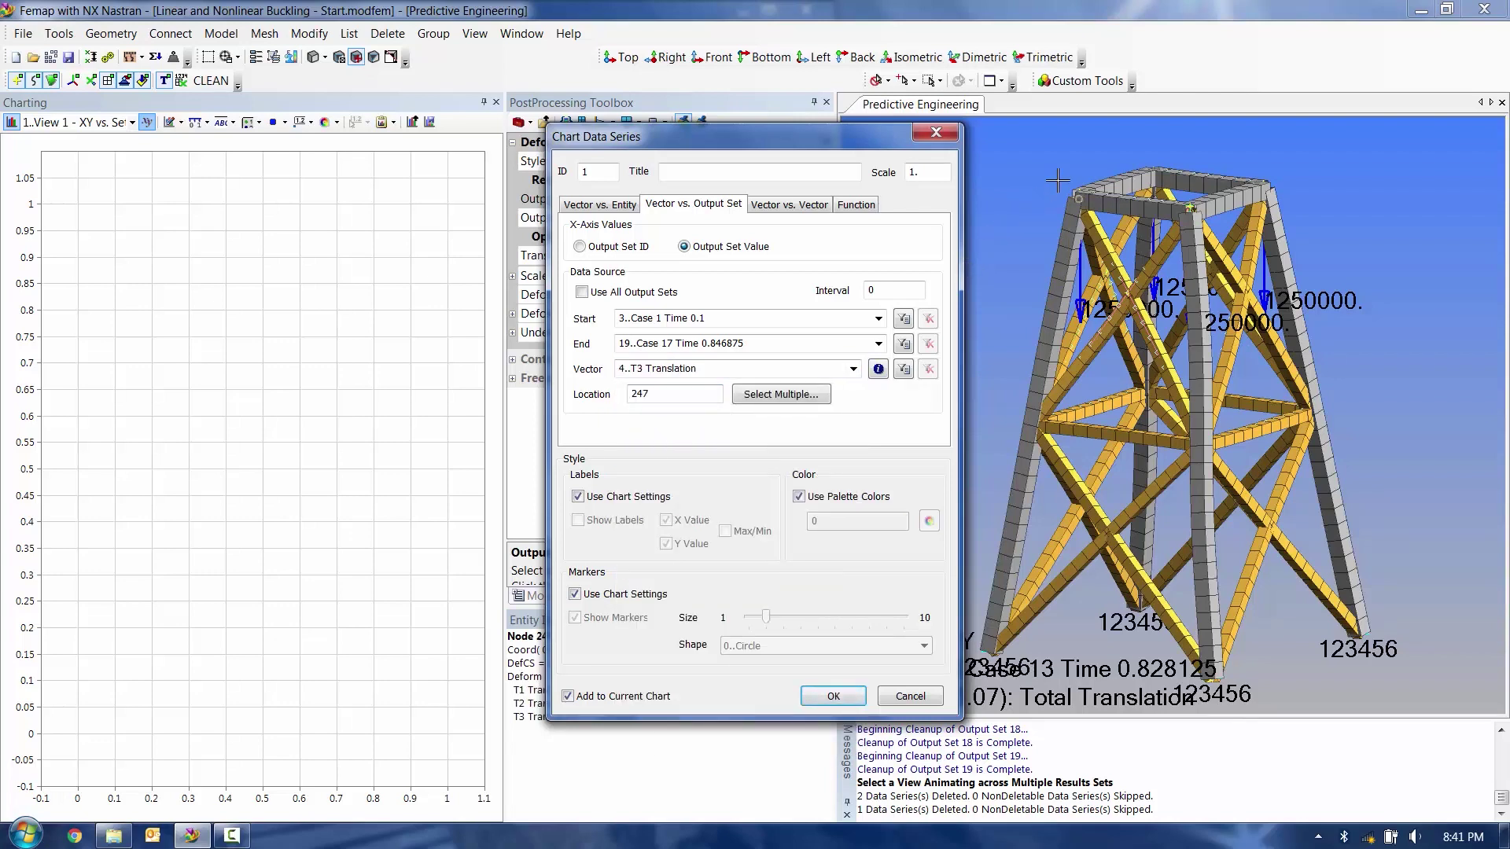
pyautogui.click(833, 697)
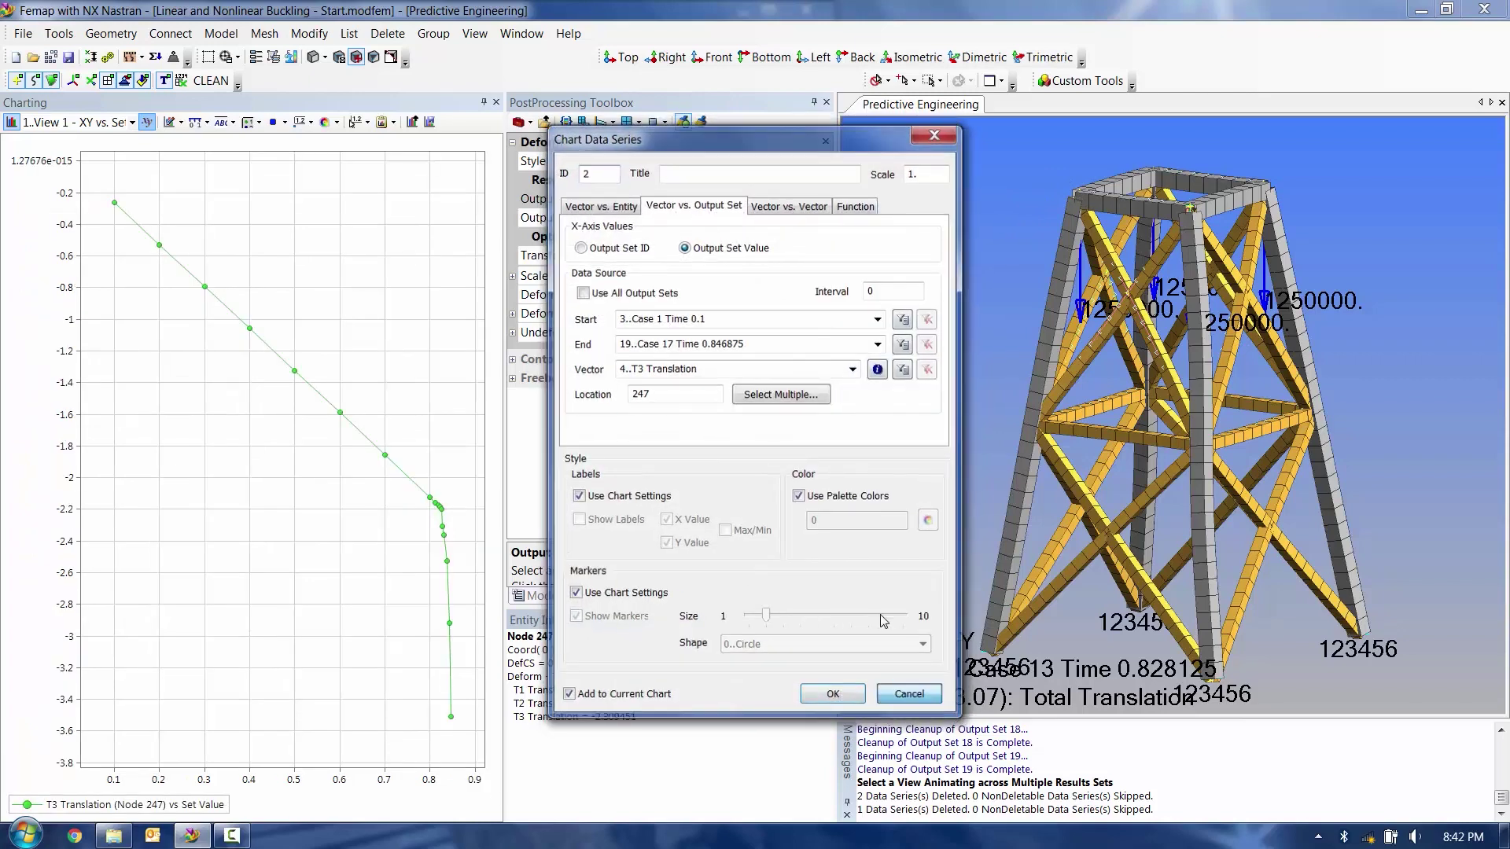
pyautogui.click(909, 694)
pyautogui.click(882, 784)
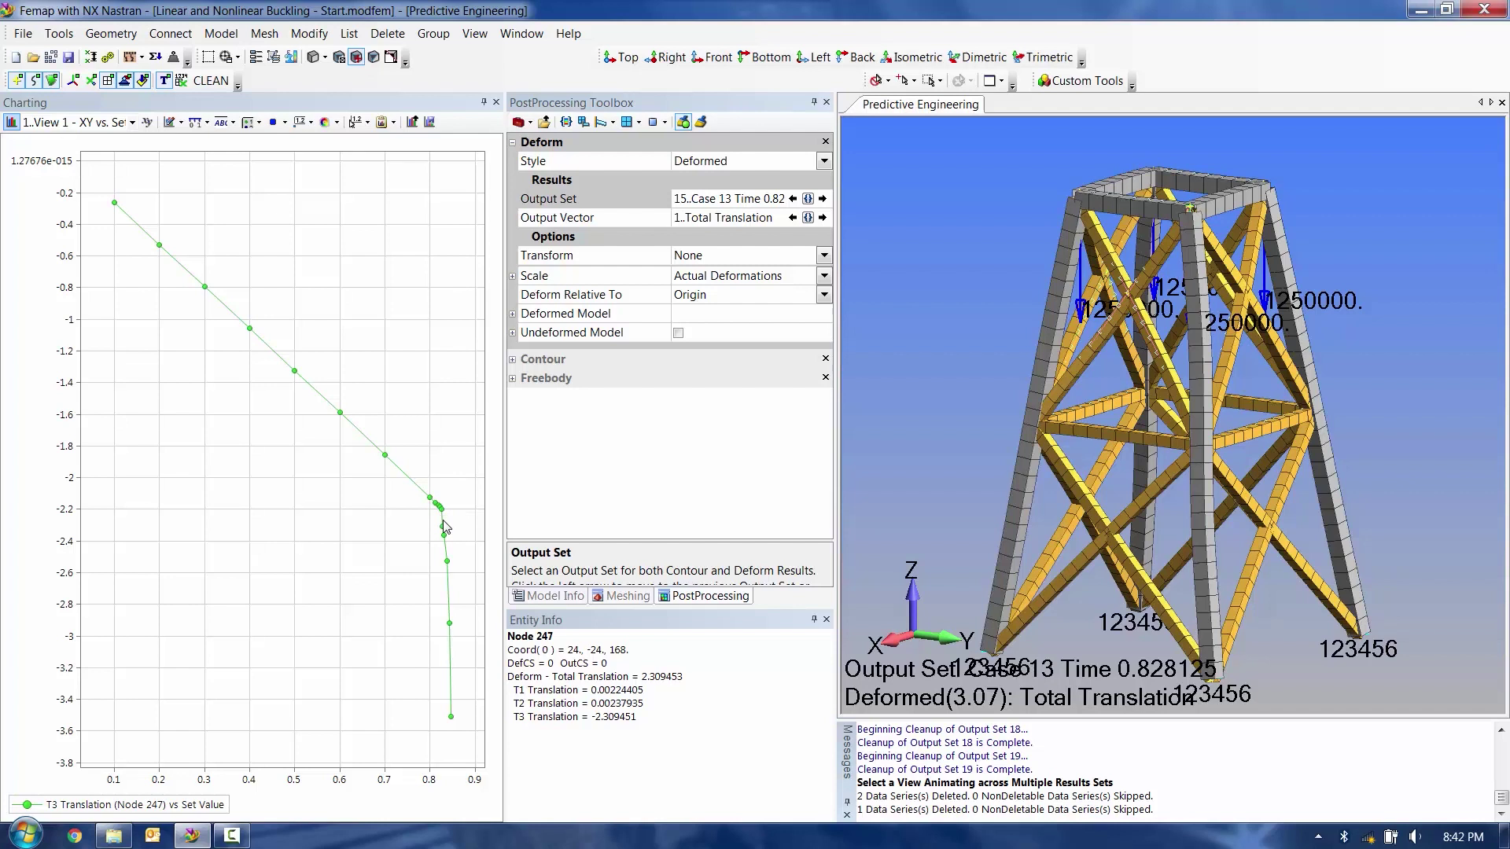
# Zoom and pan the chart to the 0.74–0.88 region where the T3 curve steepens.
pyautogui.click(436, 505)
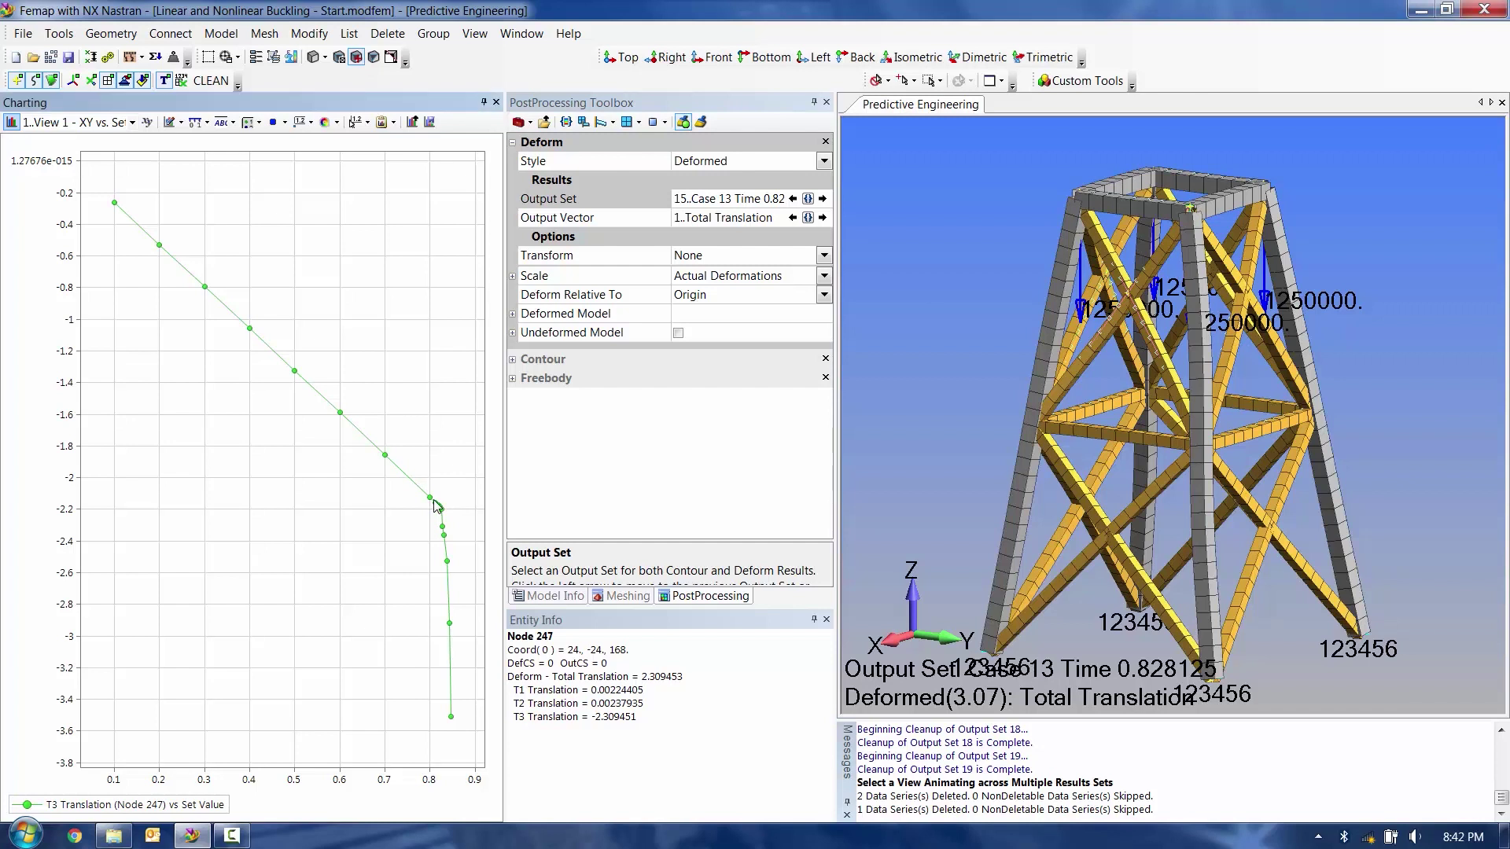
pyautogui.scroll(2, 462, 472)
pyautogui.scroll(2, 149, 449)
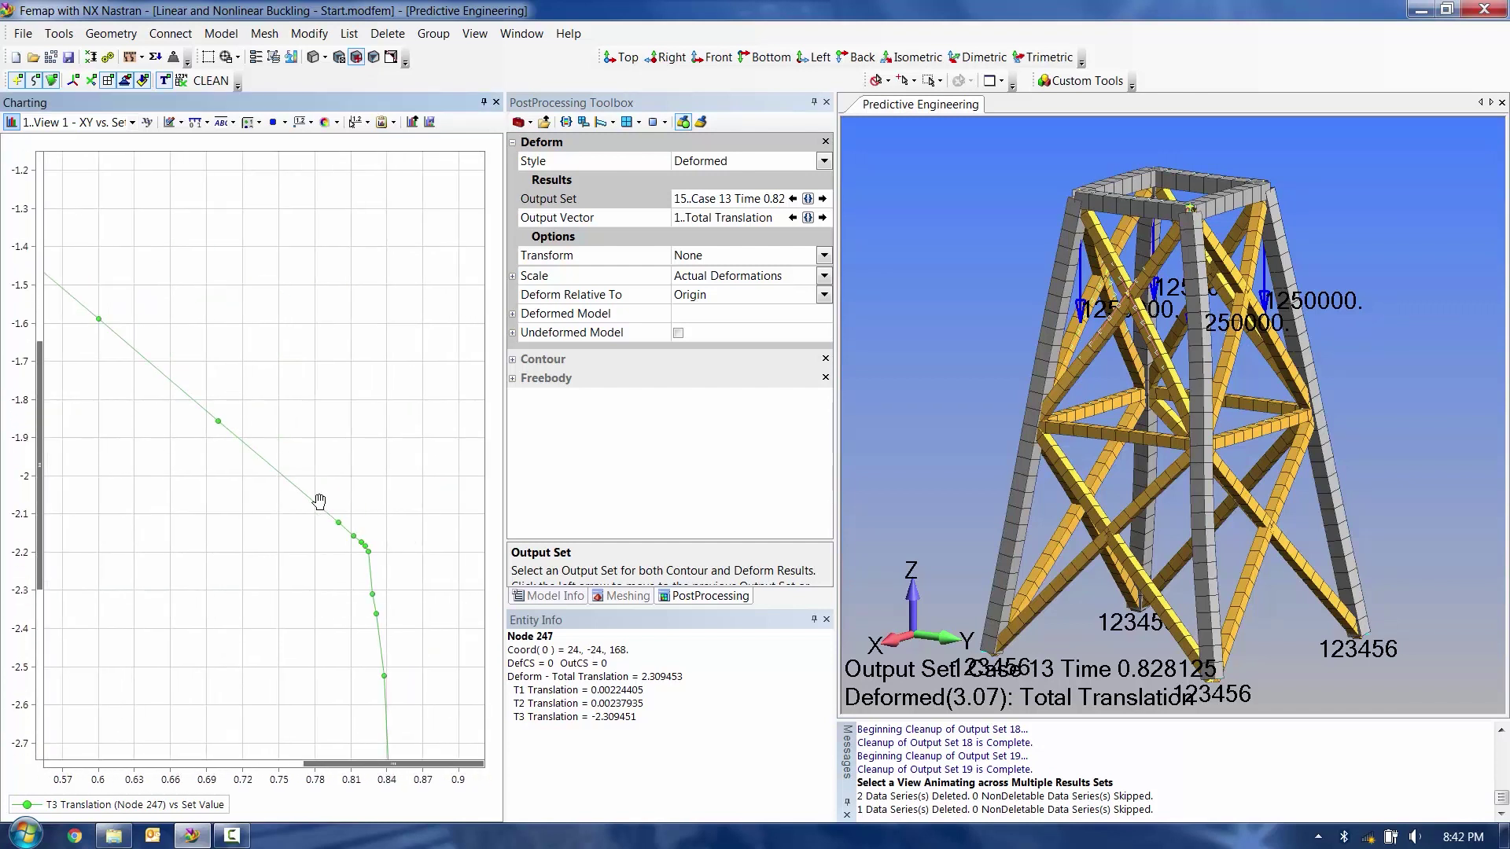
pyautogui.scroll(2, 370, 563)
pyautogui.moveTo(370, 563); pyautogui.dragTo(239, 287)
pyautogui.scroll(1, 270, 411)
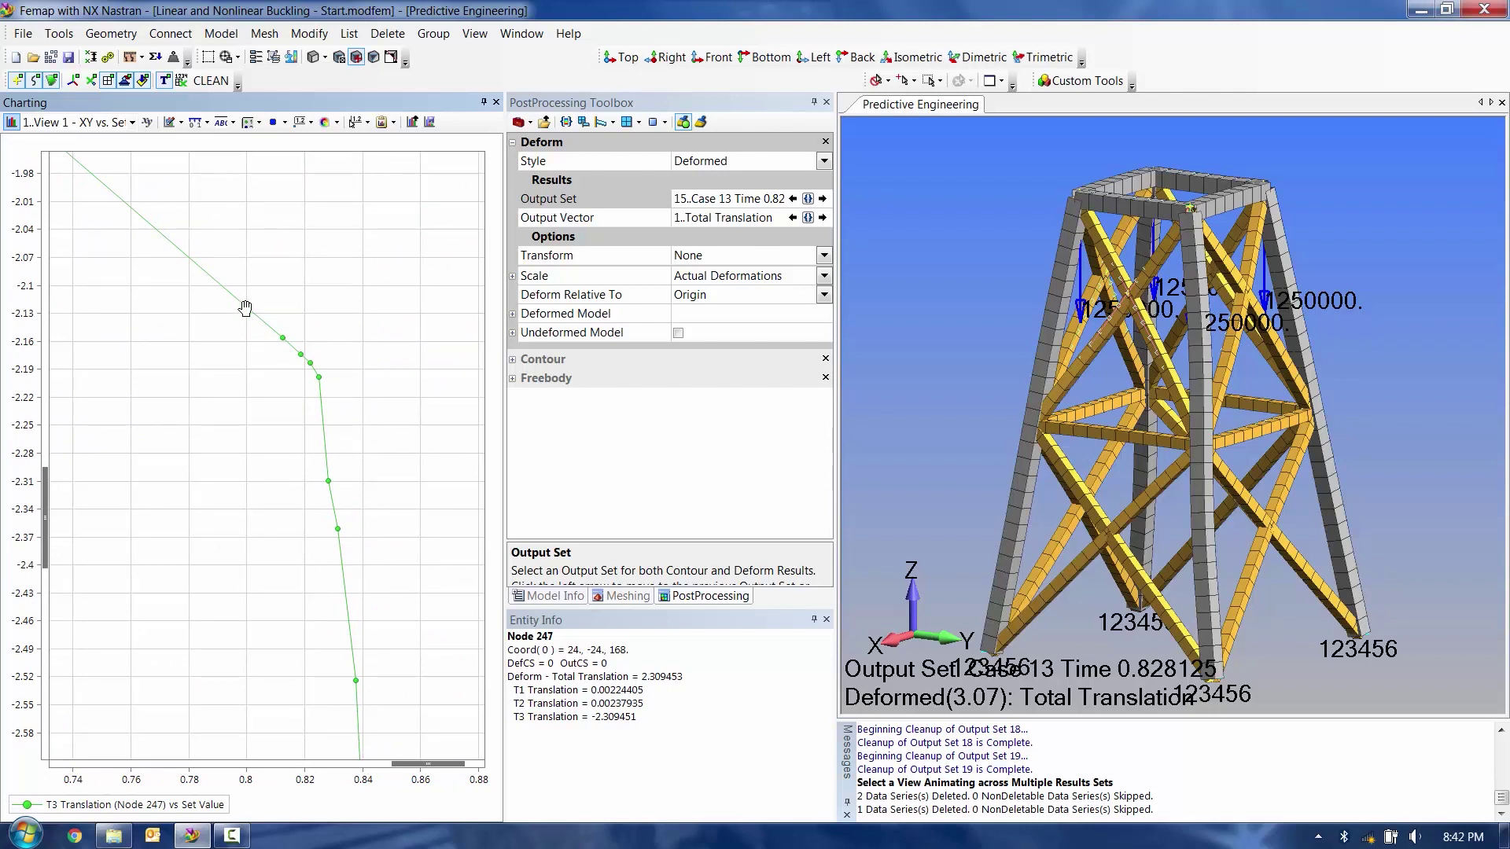